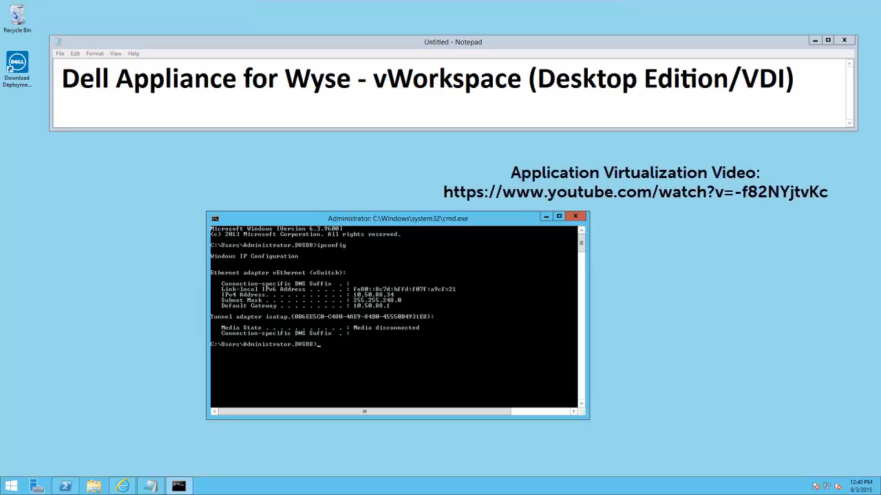
Step: Open the deployment download page from the desktop and go to the Dell Appliance for Wyse - vWorkspace article
{"action": "left_click", "coordinate": [162, 209]}
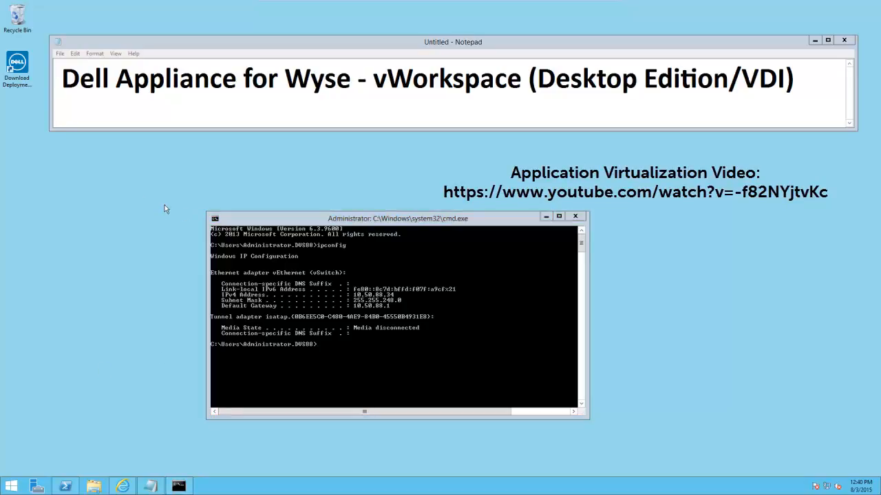
{"action": "double_click", "coordinate": [21, 71]}
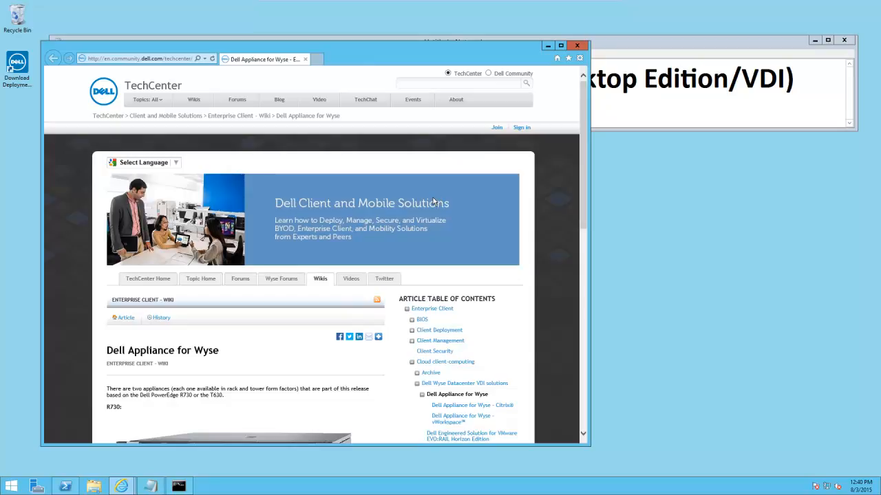
{"action": "left_click", "coordinate": [560, 47]}
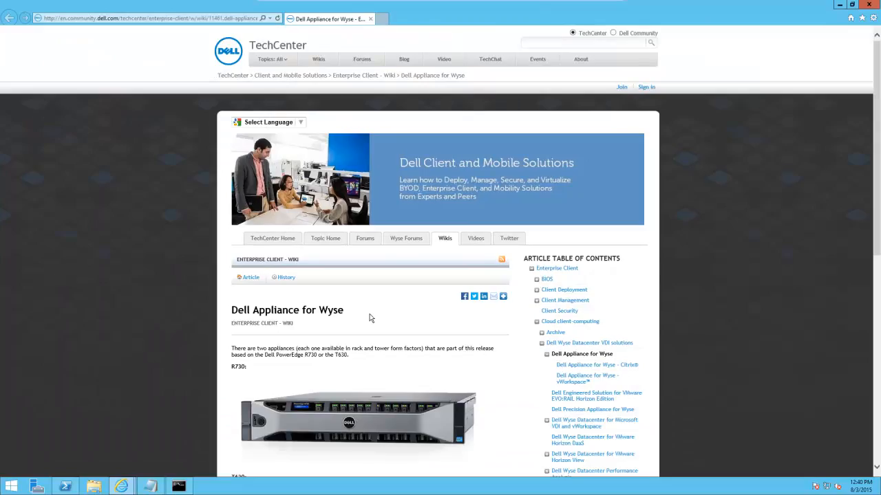
{"action": "scroll", "coordinate": [480, 362], "scroll_direction": "down", "scroll_amount": 2}
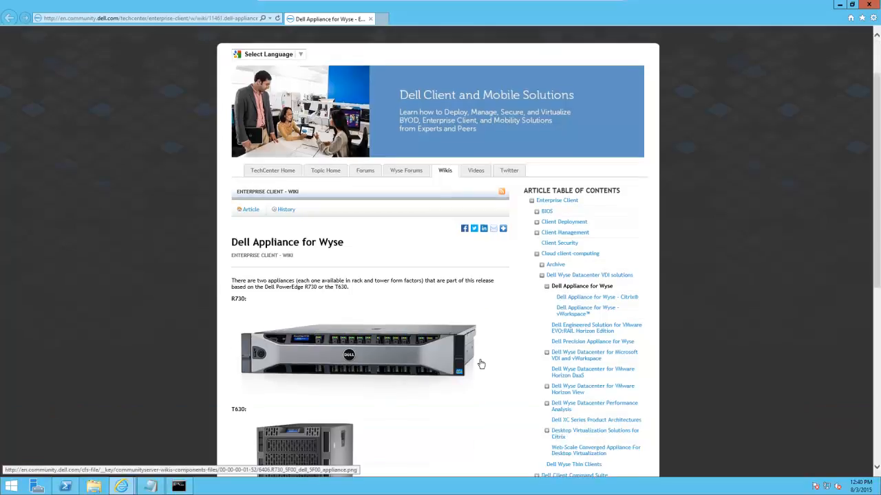
{"action": "scroll", "coordinate": [481, 363], "scroll_direction": "down", "scroll_amount": 3}
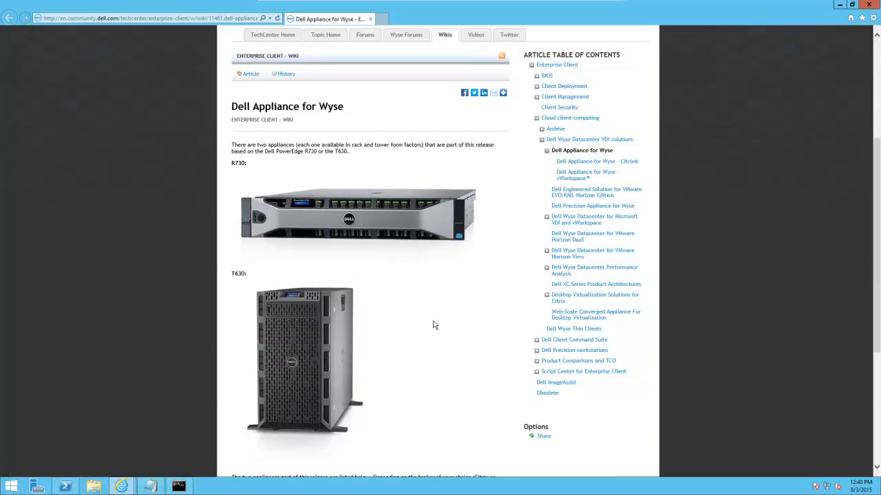
{"action": "scroll", "coordinate": [433, 324], "scroll_direction": "down", "scroll_amount": 2}
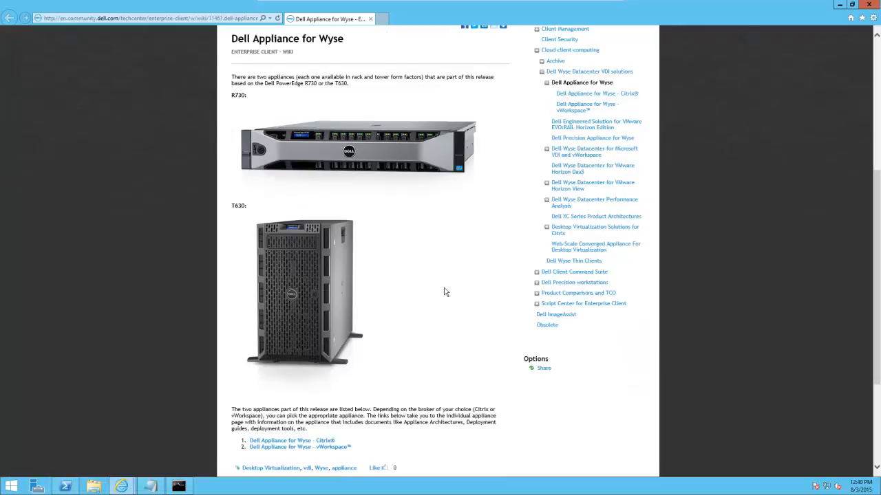
{"action": "scroll", "coordinate": [444, 284], "scroll_direction": "down", "scroll_amount": 2}
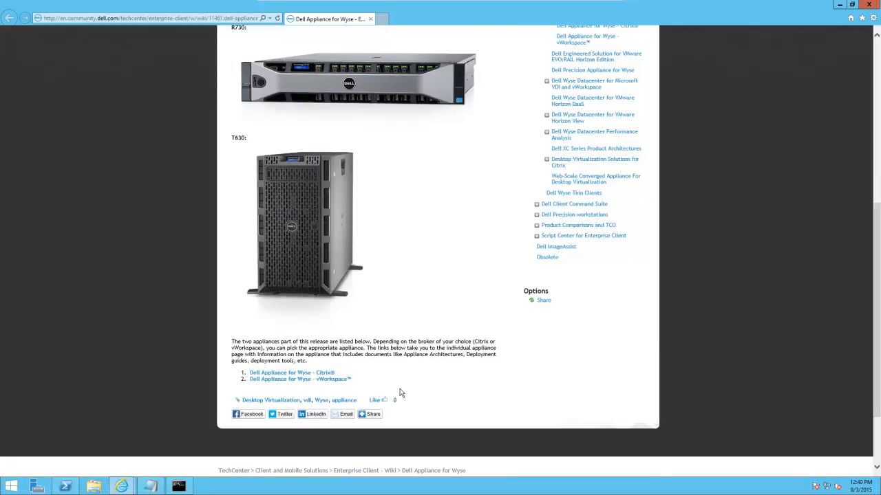
{"action": "left_click", "coordinate": [344, 381]}
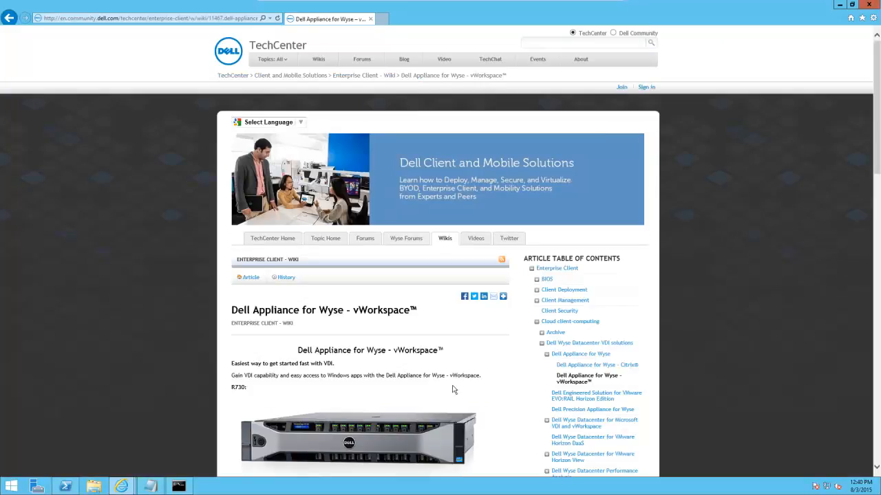
Step: Download the Quick Start Tool (QST) installer from the article's resources and open the folder containing it
{"action": "scroll", "coordinate": [440, 390], "scroll_direction": "down", "scroll_amount": 8}
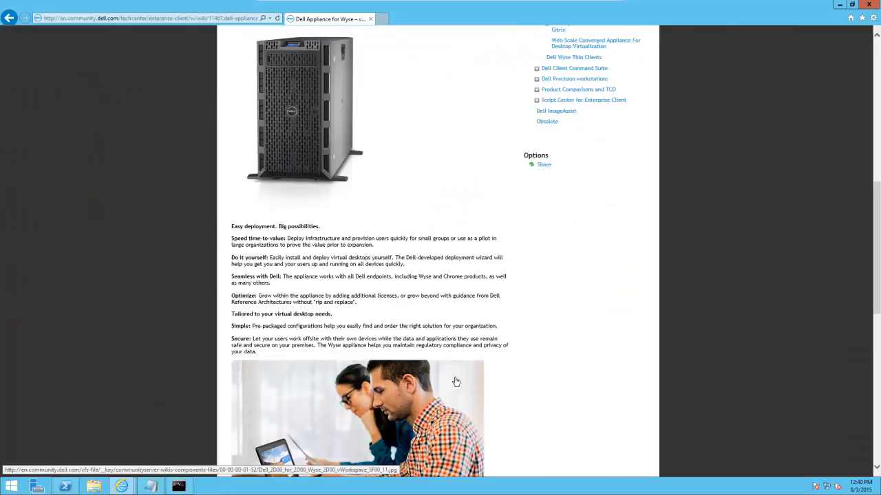
{"action": "scroll", "coordinate": [455, 381], "scroll_direction": "down", "scroll_amount": 6}
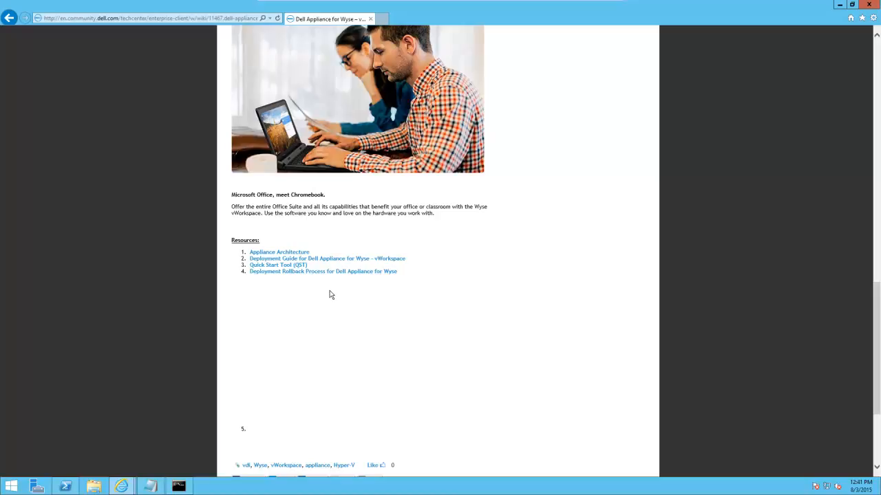
{"action": "left_click", "coordinate": [295, 268]}
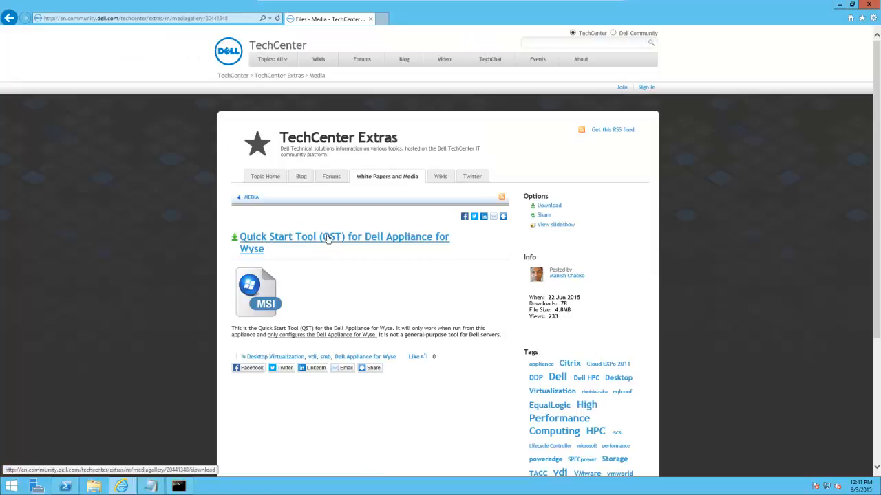
{"action": "left_click", "coordinate": [330, 239]}
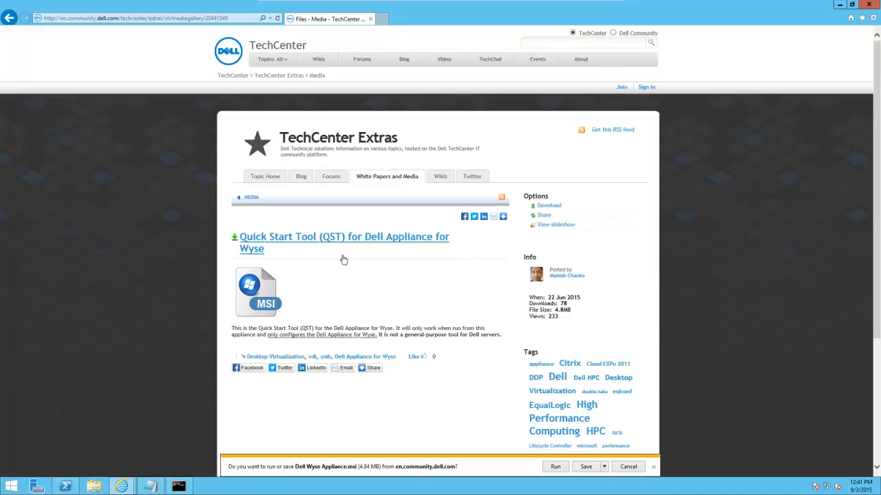
{"action": "left_click", "coordinate": [584, 468]}
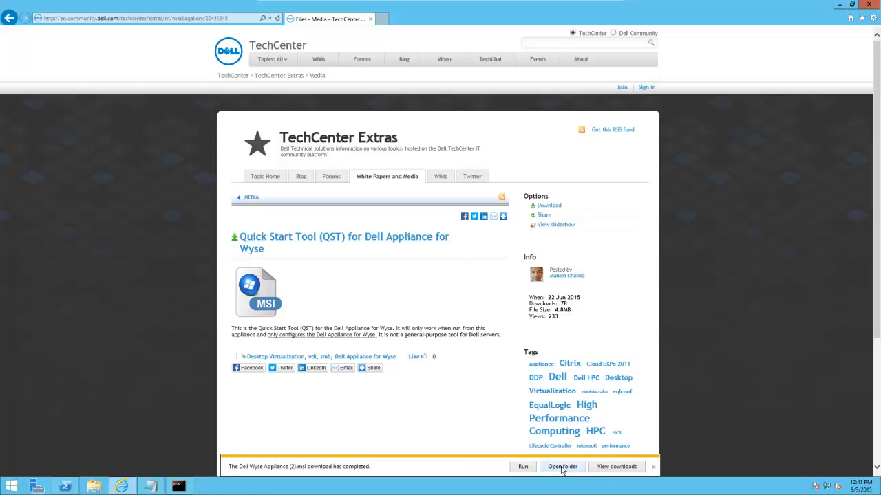
{"action": "left_click", "coordinate": [562, 467]}
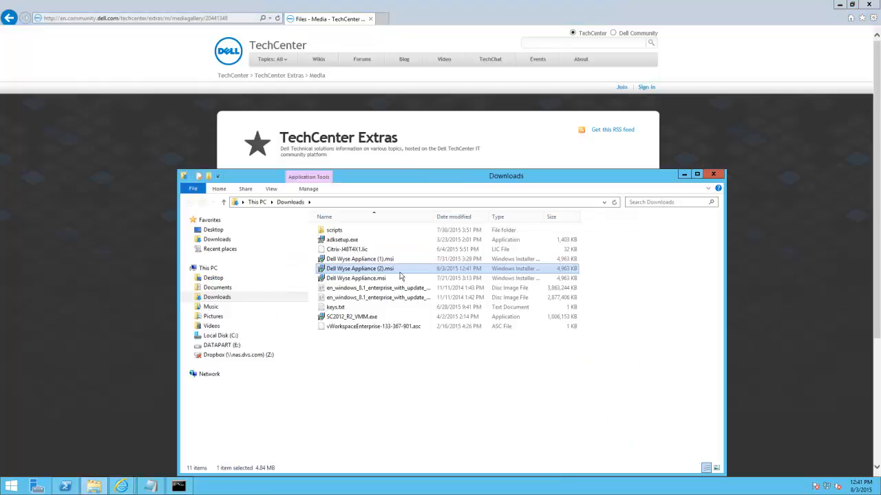
Step: Install the Quick Start Tool from Dell Wyse Appliance (2).msi, then clear the folder and browser windows from the desktop
{"action": "right_click", "coordinate": [384, 273]}
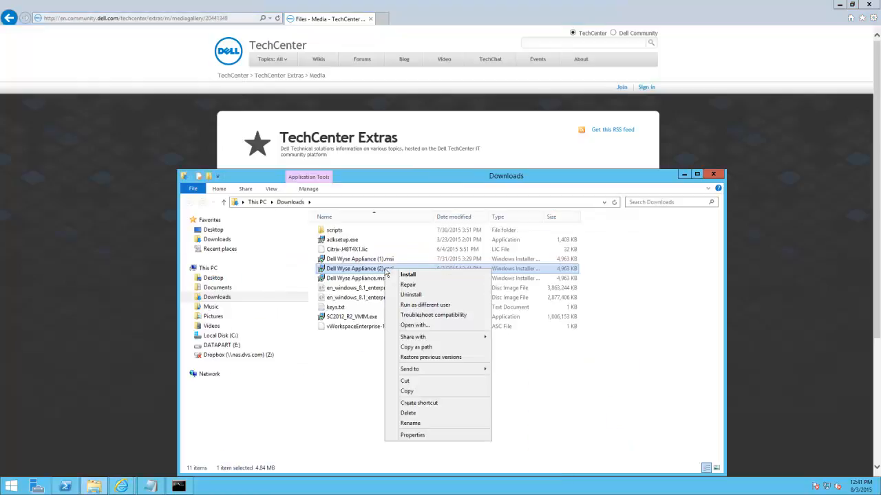
{"action": "left_click", "coordinate": [408, 274]}
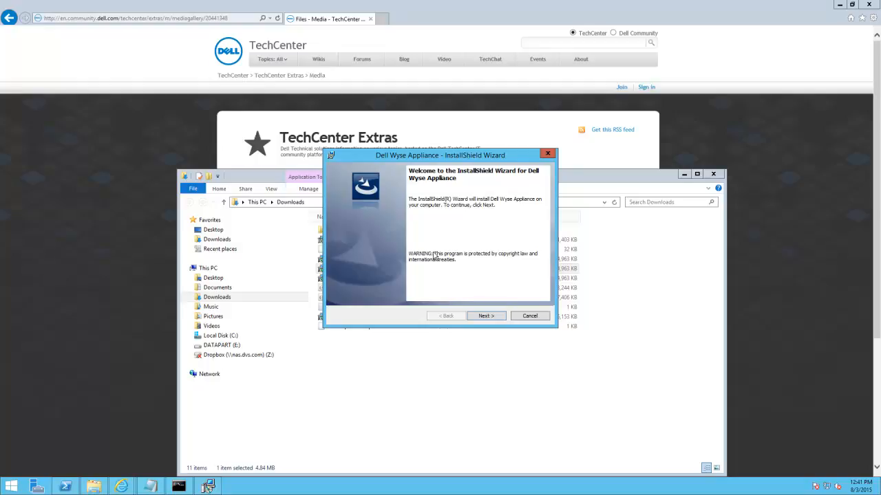
{"action": "left_click", "coordinate": [483, 316]}
{"action": "left_click", "coordinate": [484, 316]}
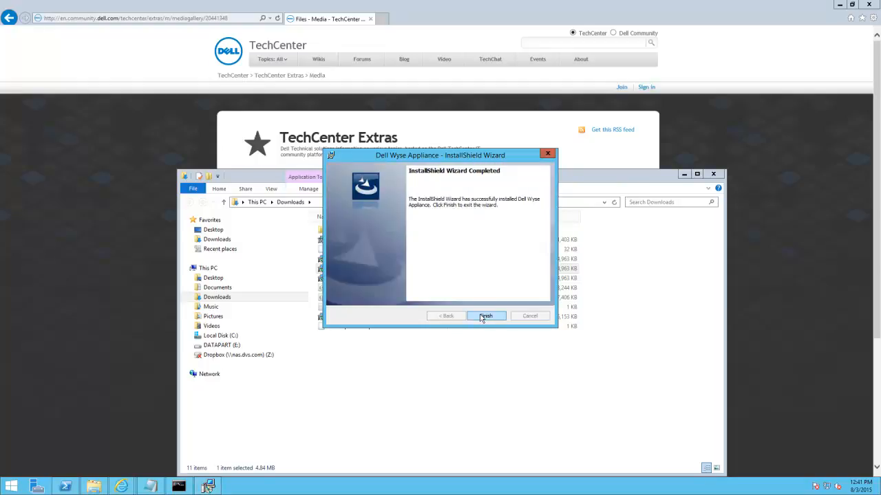
{"action": "left_click", "coordinate": [485, 316]}
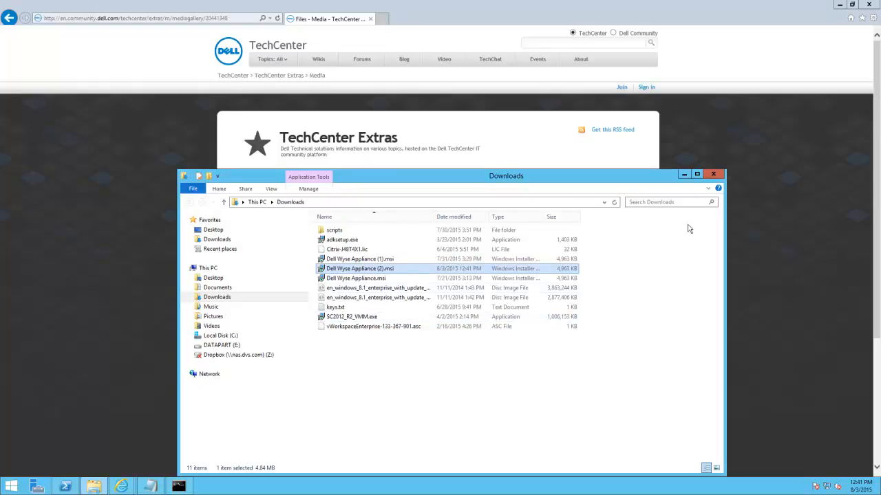
{"action": "left_click", "coordinate": [713, 176]}
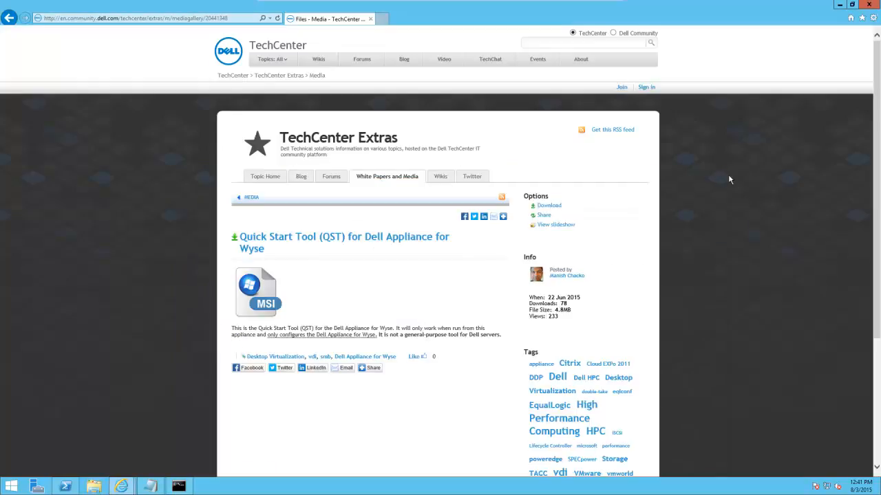
{"action": "left_click", "coordinate": [839, 6]}
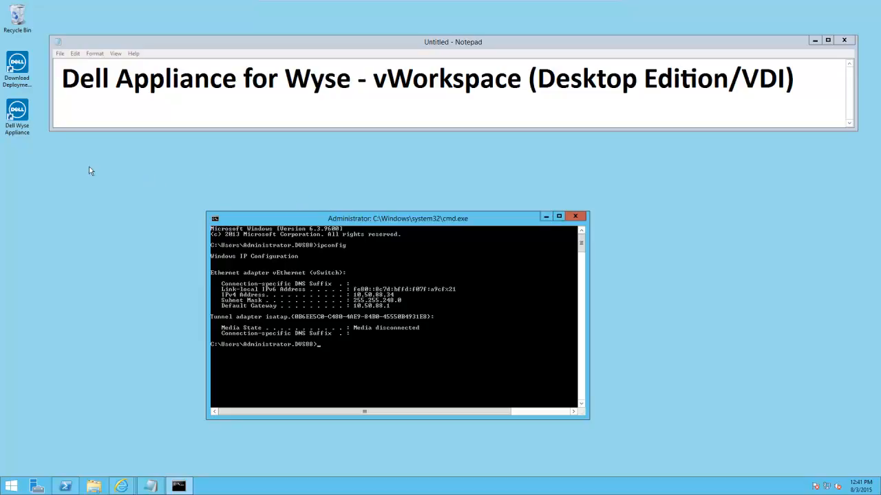
Step: Launch the Dell Wyse Appliance tool, agree to its End User License Agreement and continue to the host configuration
{"action": "left_click", "coordinate": [20, 120]}
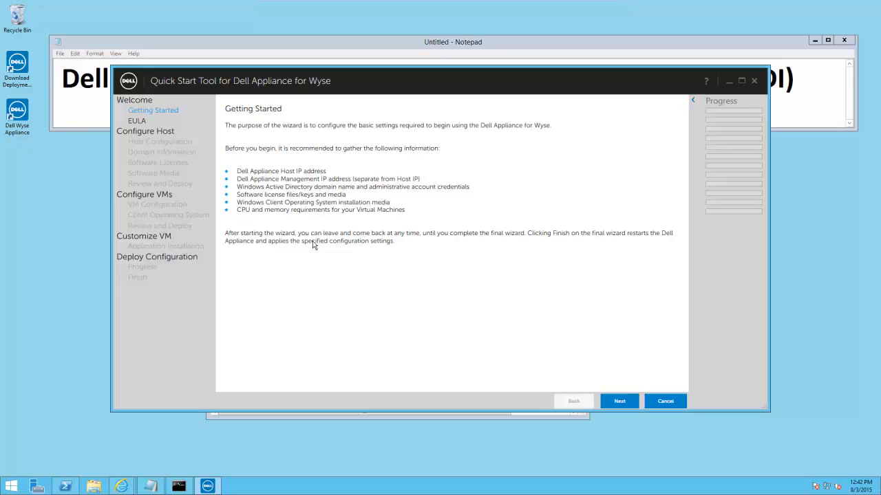
{"action": "left_click", "coordinate": [619, 402]}
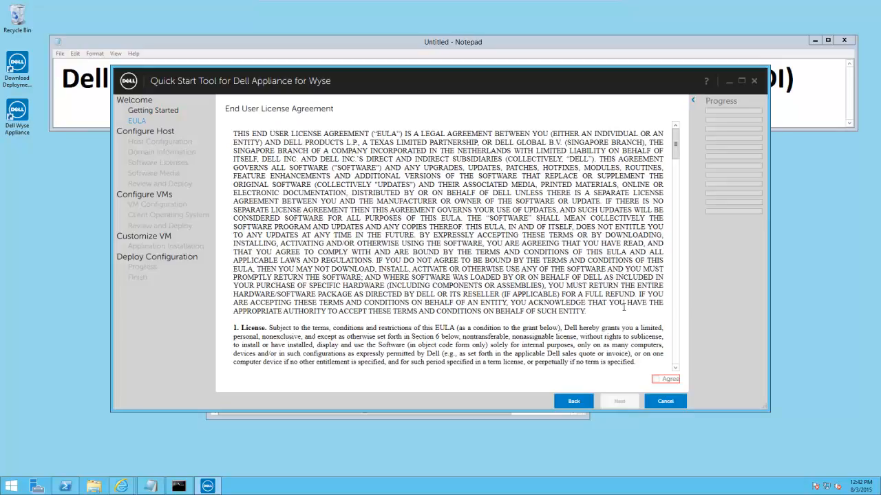
{"action": "left_click_drag", "start_coordinate": [675, 146], "coordinate": [677, 220]}
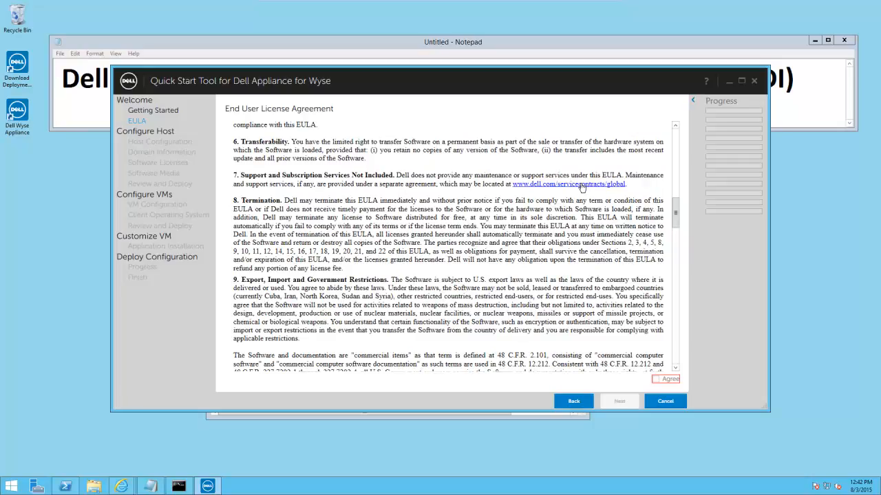
{"action": "left_click_drag", "start_coordinate": [676, 216], "coordinate": [676, 274]}
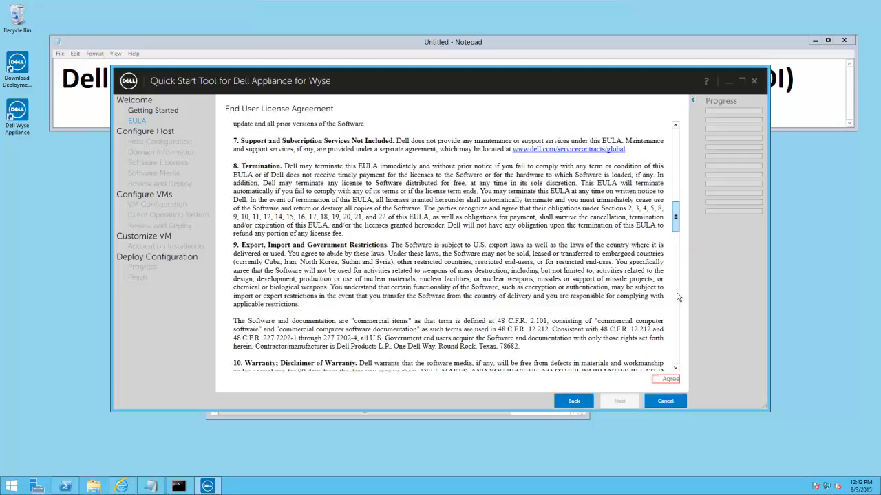
{"action": "left_click_drag", "start_coordinate": [674, 364], "coordinate": [677, 368]}
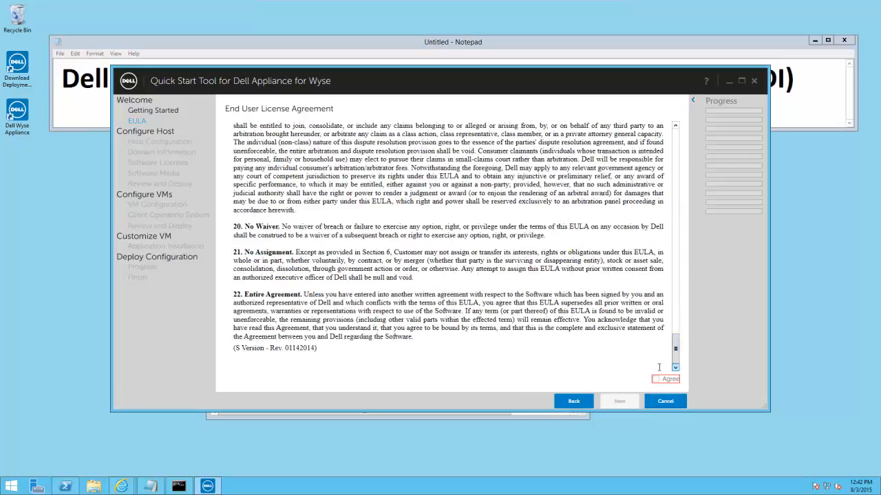
{"action": "left_click", "coordinate": [656, 380]}
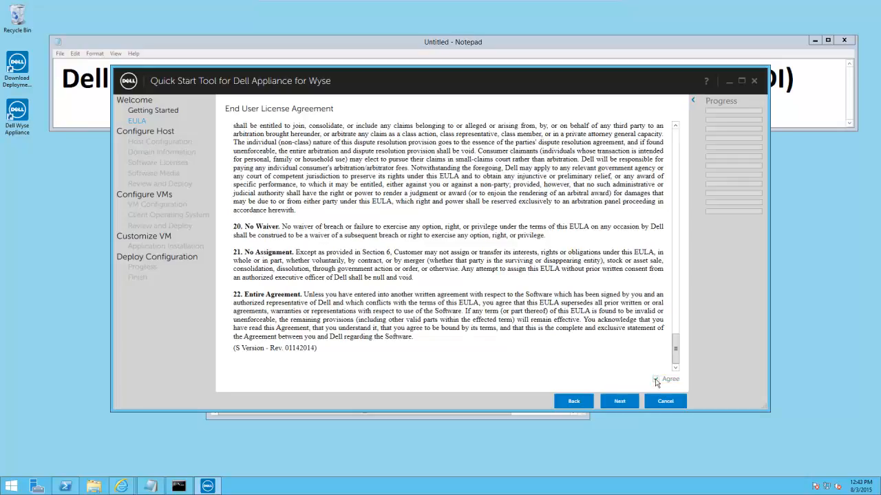
{"action": "left_click", "coordinate": [618, 402]}
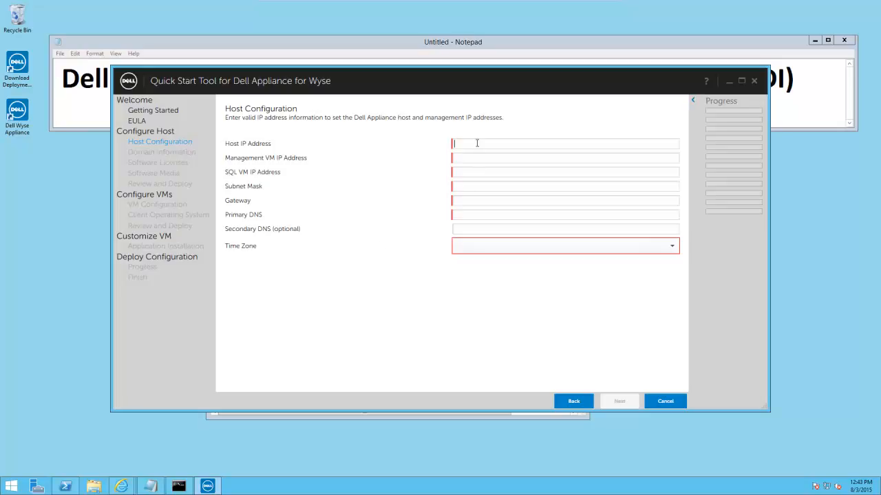
Step: Configure the host with IP 10.50.88.34, management VM 10.50.95.132, SQL VM 10.50.95.133, subnet 255.255.248.0, gateway 10.50.88.1, DNS 10.50.88.10 and Central Time (US & Canada)
{"action": "type", "text": "10.50.88.34"}
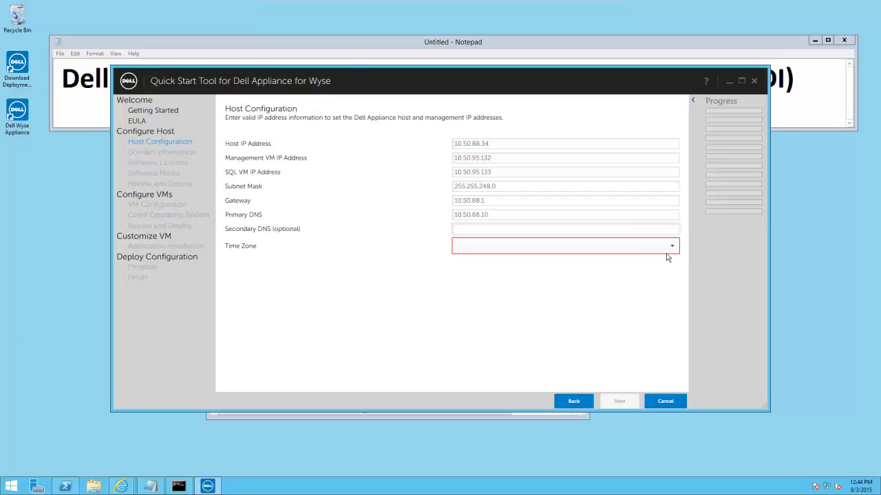
{"action": "left_click", "coordinate": [667, 251]}
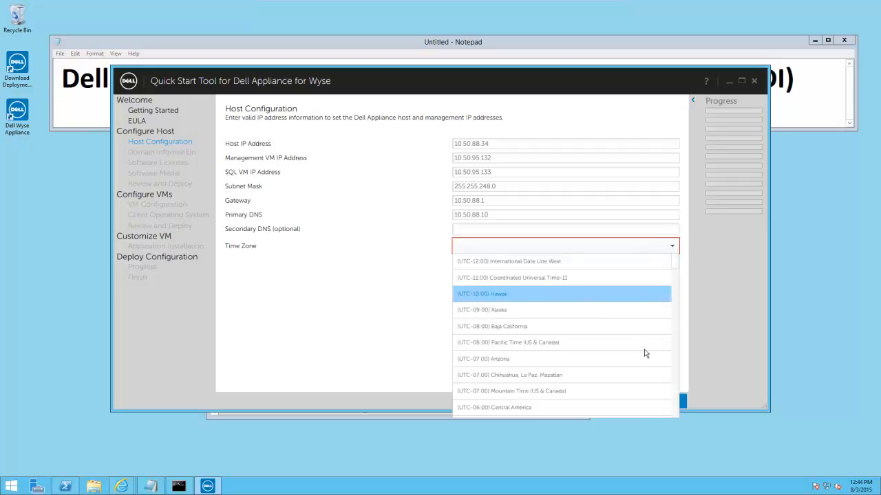
{"action": "left_click", "coordinate": [561, 375]}
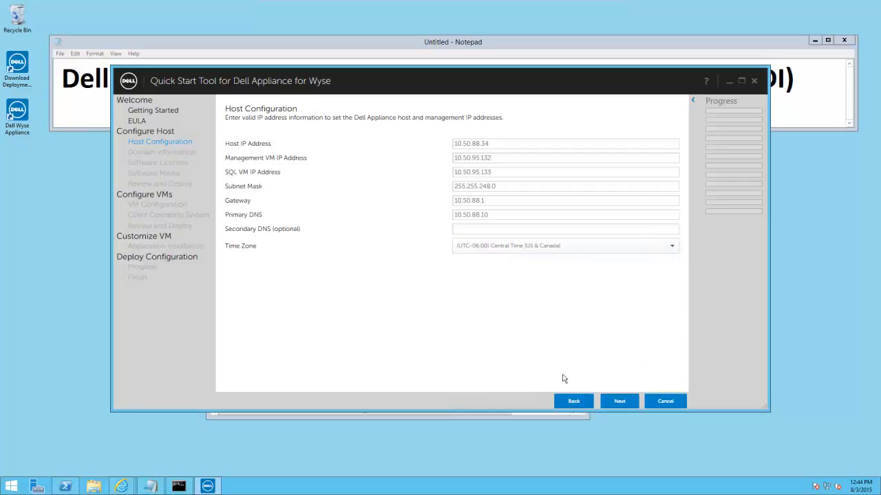
{"action": "left_click", "coordinate": [619, 402]}
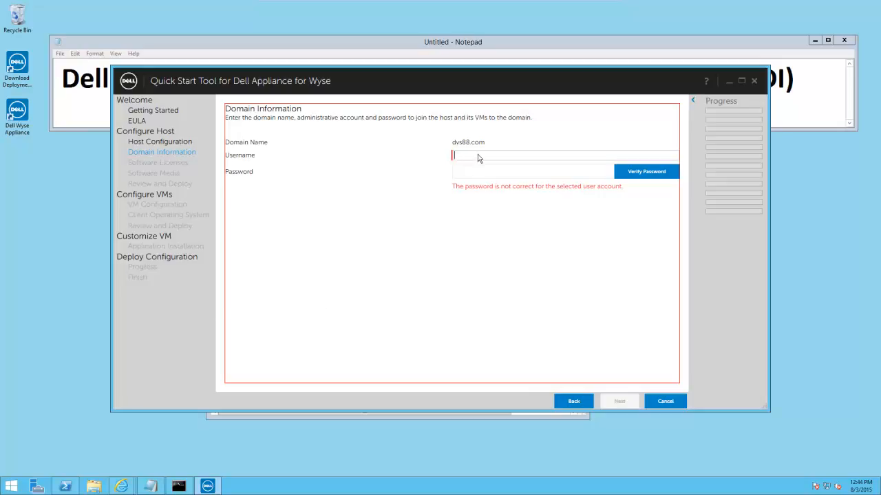
Step: Enter the domain username administrator and the account password, verify the password and continue to the software licenses
{"action": "type", "text": "administrator"}
{"action": "key", "text": "Tab"}
{"action": "type", "text": "********"}
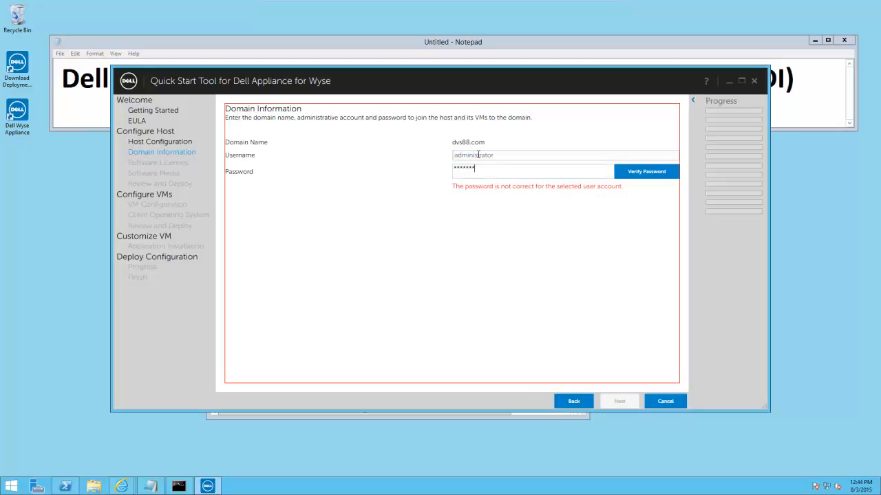
{"action": "left_click", "coordinate": [656, 171]}
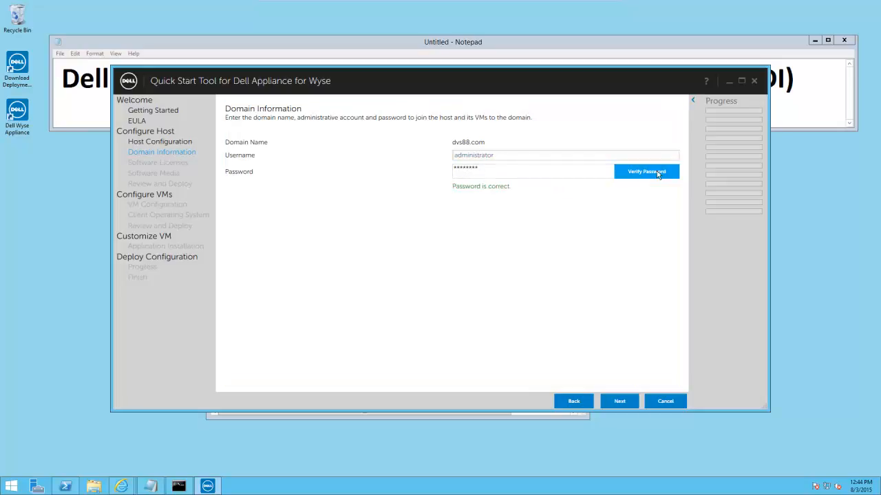
{"action": "left_click", "coordinate": [618, 402]}
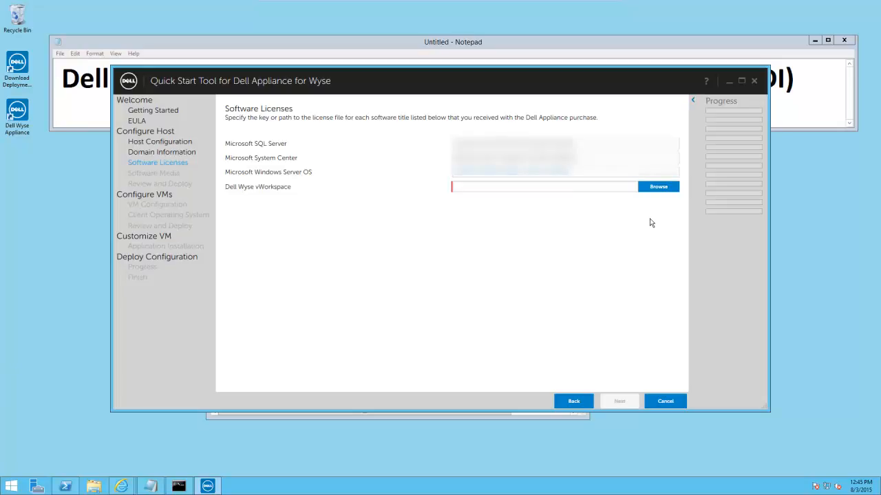
Step: Select the vWorkspaceEnterprise .asc file from Downloads as the Dell Wyse vWorkspace license and continue to the software media
{"action": "left_click", "coordinate": [653, 187]}
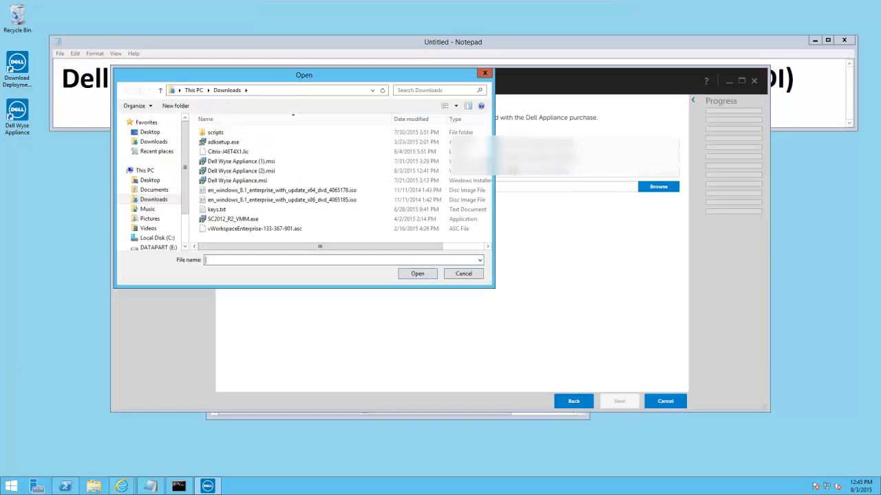
{"action": "left_click_drag", "start_coordinate": [375, 78], "coordinate": [552, 148]}
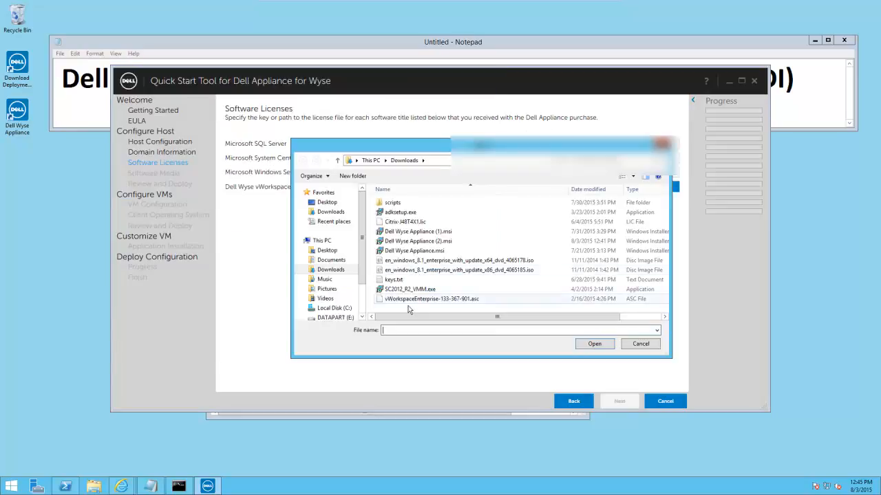
{"action": "left_click", "coordinate": [414, 300]}
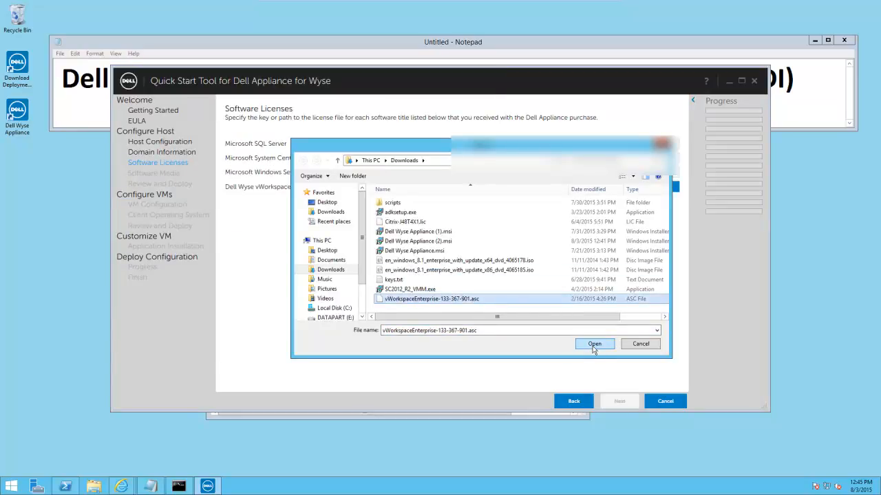
{"action": "left_click", "coordinate": [594, 345]}
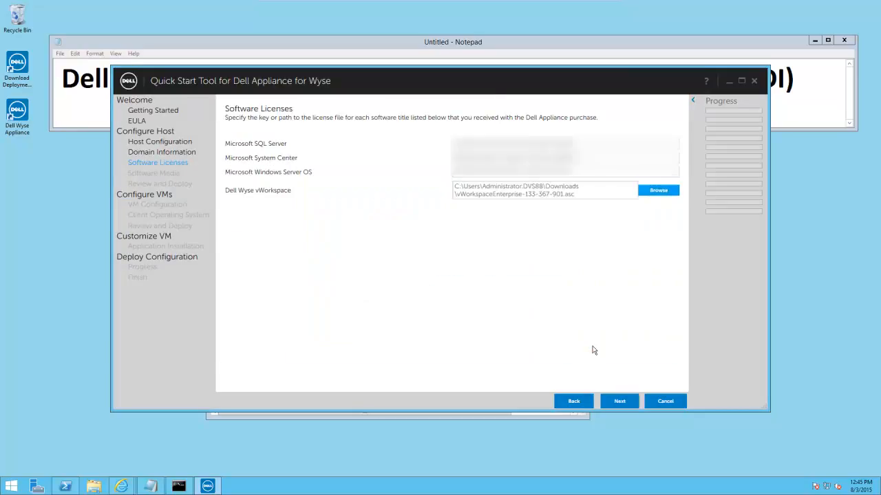
{"action": "left_click", "coordinate": [626, 404]}
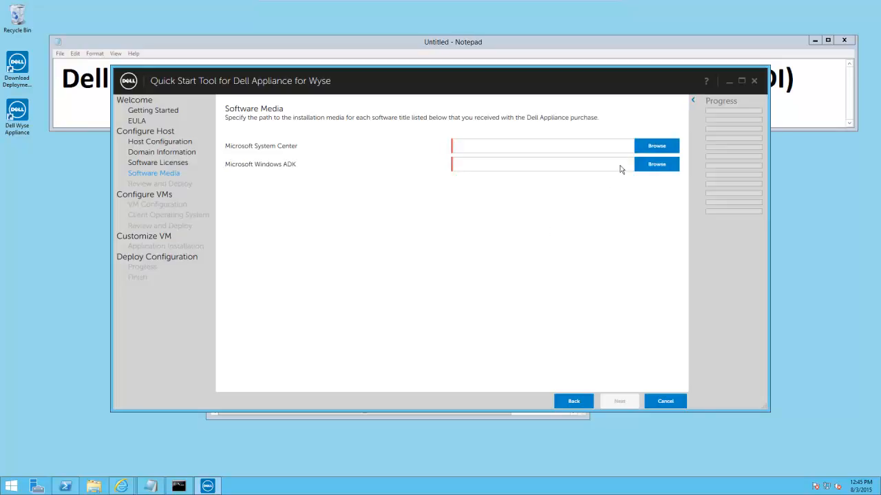
Step: Set SC2012_R2_VMM.exe as the Microsoft System Center media and adksetup.exe as the Windows ADK media, then continue to the review
{"action": "left_click", "coordinate": [657, 146]}
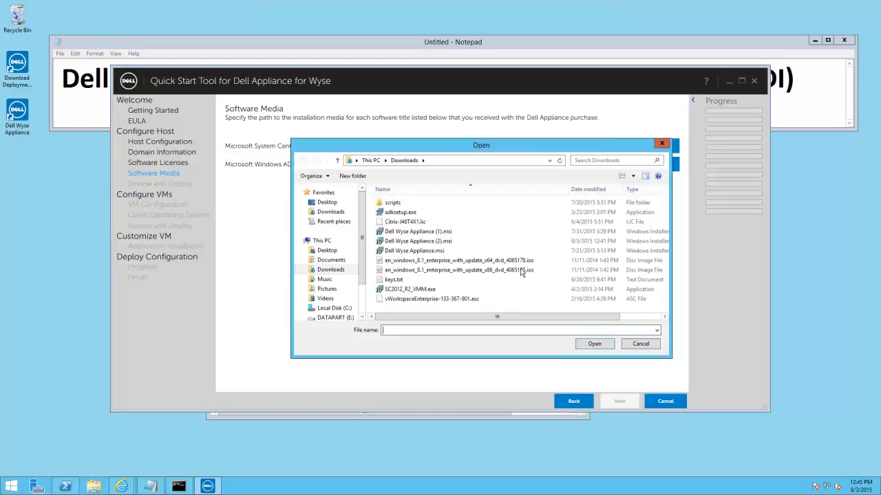
{"action": "left_click_drag", "start_coordinate": [456, 146], "coordinate": [473, 166]}
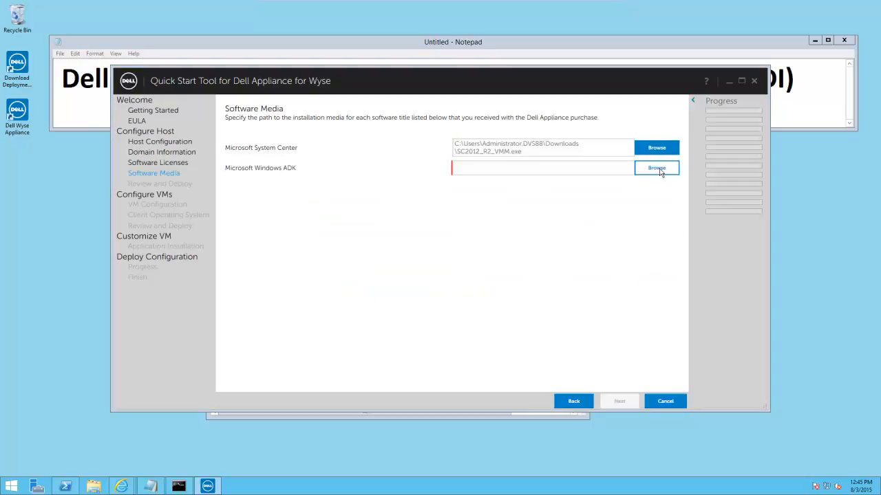
{"action": "left_click", "coordinate": [657, 169]}
{"action": "left_click", "coordinate": [423, 233]}
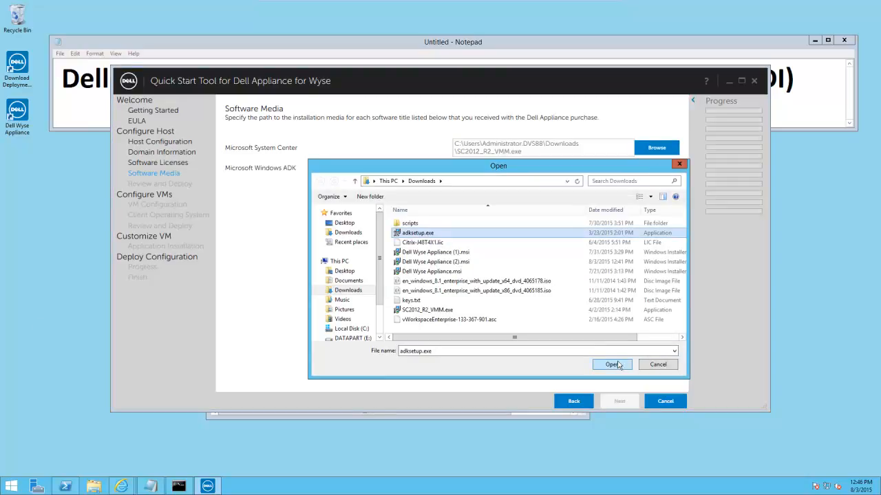
{"action": "left_click", "coordinate": [614, 365]}
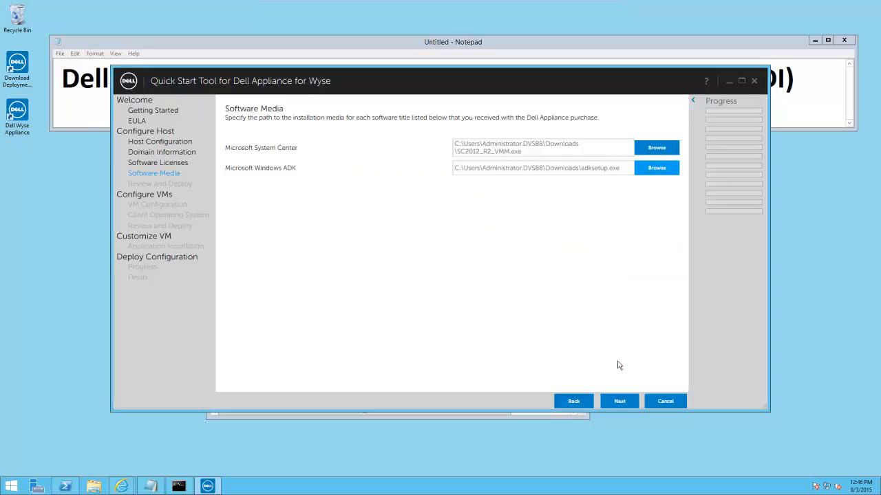
{"action": "left_click", "coordinate": [620, 402]}
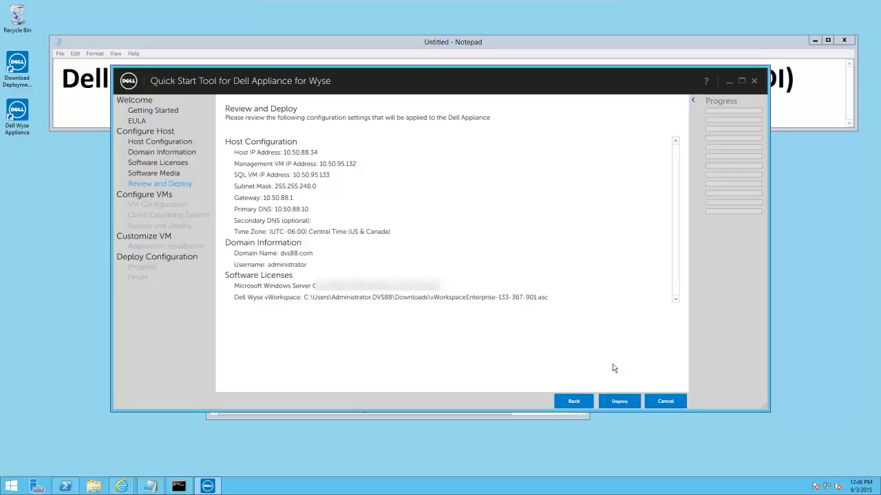
Step: Deploy the host configuration and accept the Standard profile, Persistent pool type and a deployment size of 20 for the virtual machines
{"action": "left_click", "coordinate": [618, 401]}
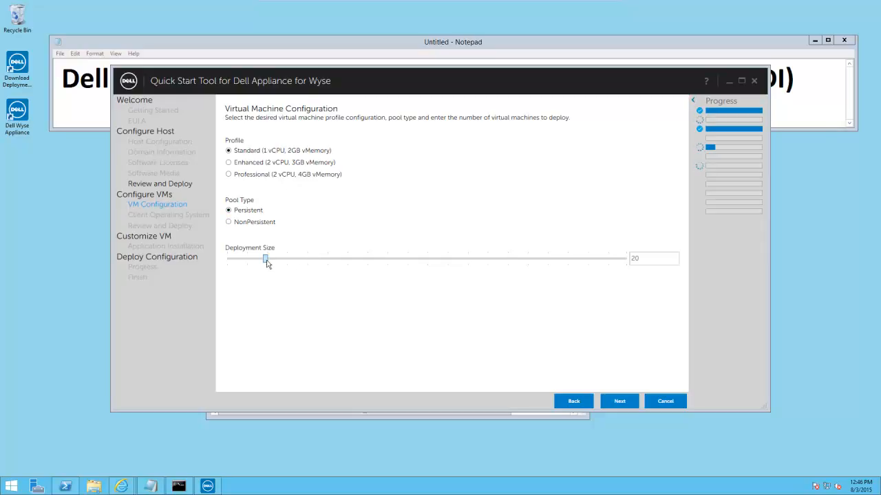
{"action": "mouse_move", "coordinate": [266, 260]}
{"action": "left_mouse_down"}
{"action": "mouse_move", "coordinate": [344, 262]}
{"action": "mouse_move", "coordinate": [266, 260]}
{"action": "left_mouse_up"}
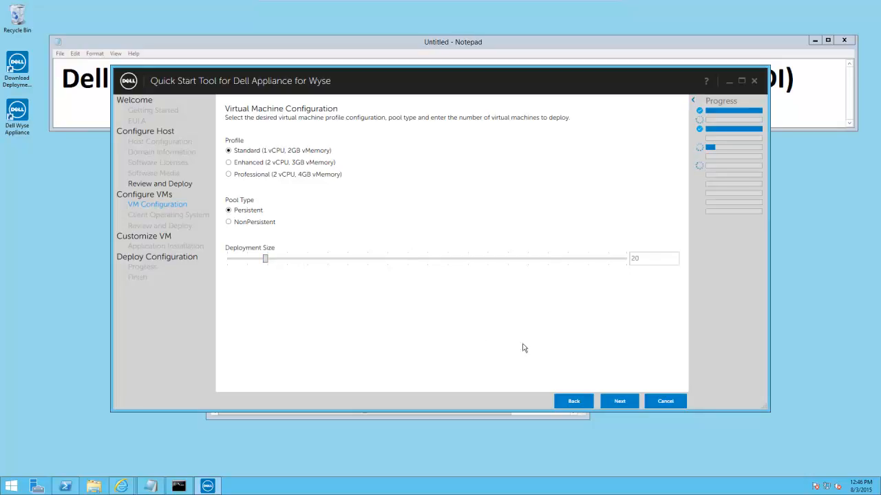
{"action": "left_click", "coordinate": [619, 402]}
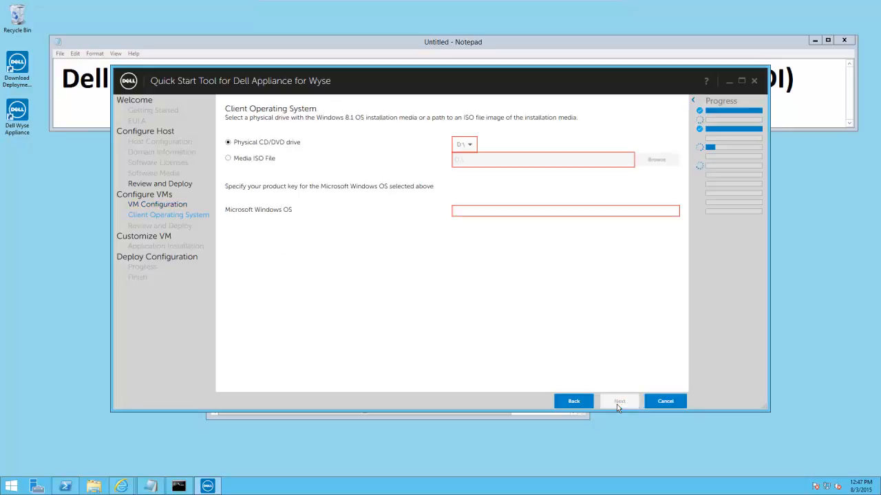
Step: Use en_windows_8.1_enterprise_with_update_x64_dvd_4065178.iso as the client OS media, paste the Windows product key and continue to the review
{"action": "left_click", "coordinate": [254, 158]}
{"action": "left_click", "coordinate": [654, 160]}
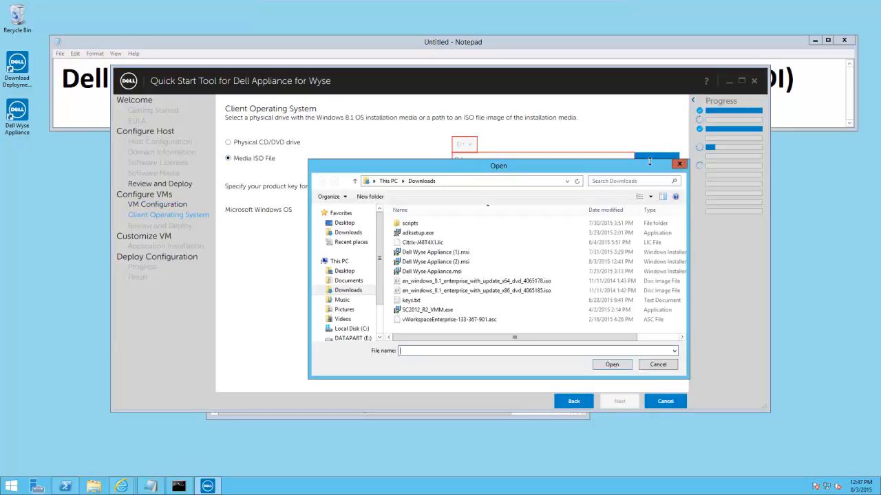
{"action": "left_click", "coordinate": [511, 282]}
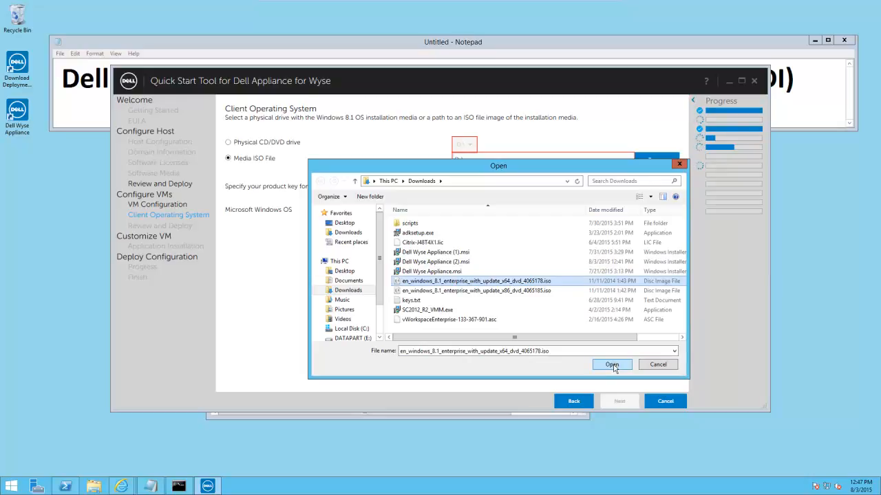
{"action": "left_click", "coordinate": [614, 366]}
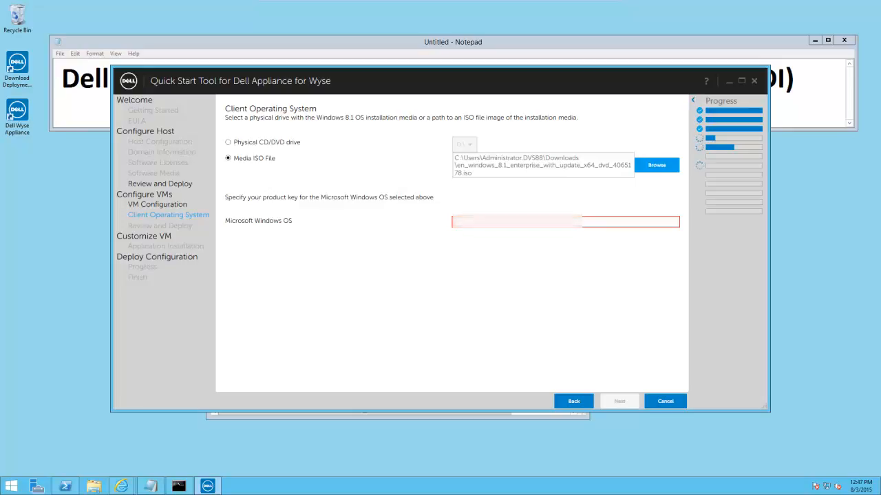
{"action": "key", "text": "ctrl+v"}
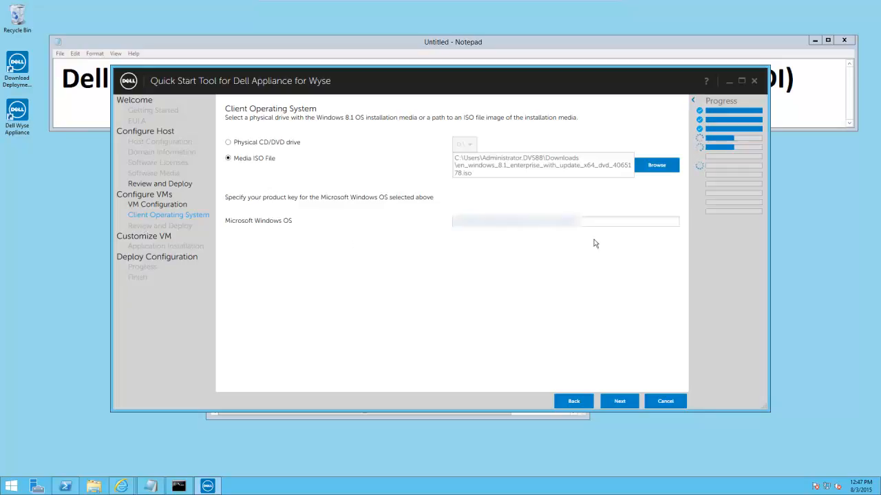
{"action": "left_click", "coordinate": [617, 402]}
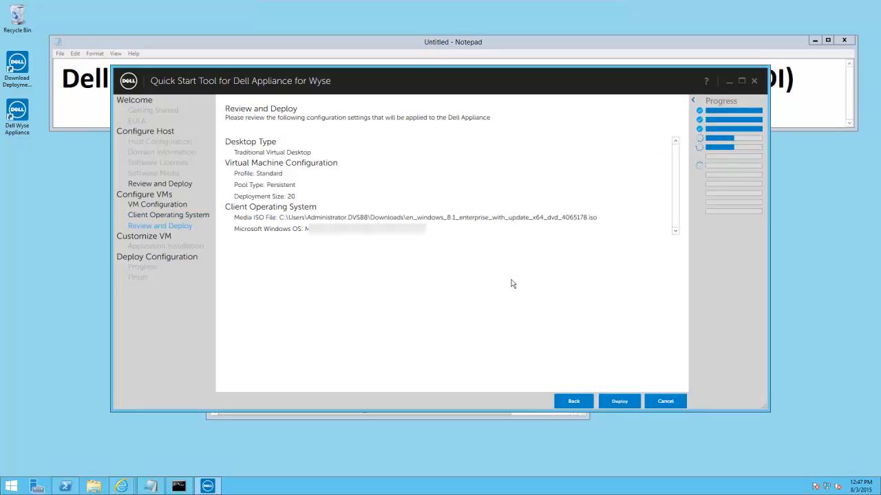
Step: Deploy the reviewed VM configuration and continue to application installation, checking the details of the deployment progress
{"action": "left_click", "coordinate": [621, 403]}
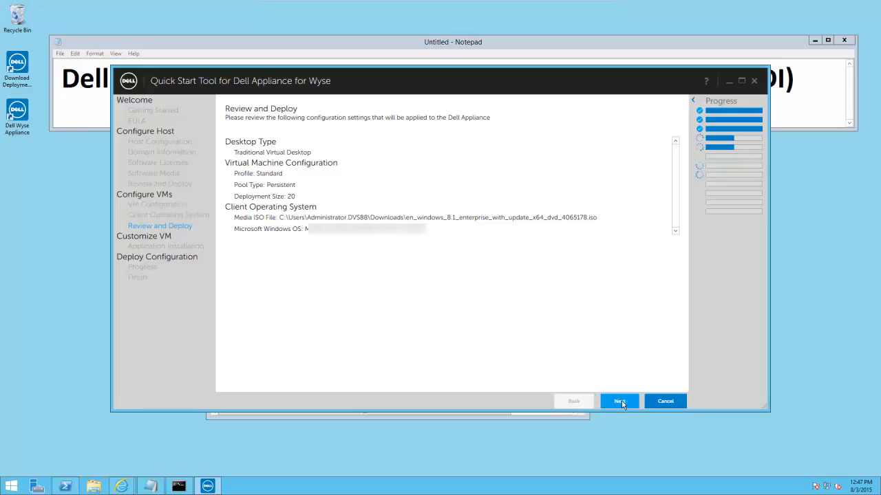
{"action": "left_click", "coordinate": [619, 402]}
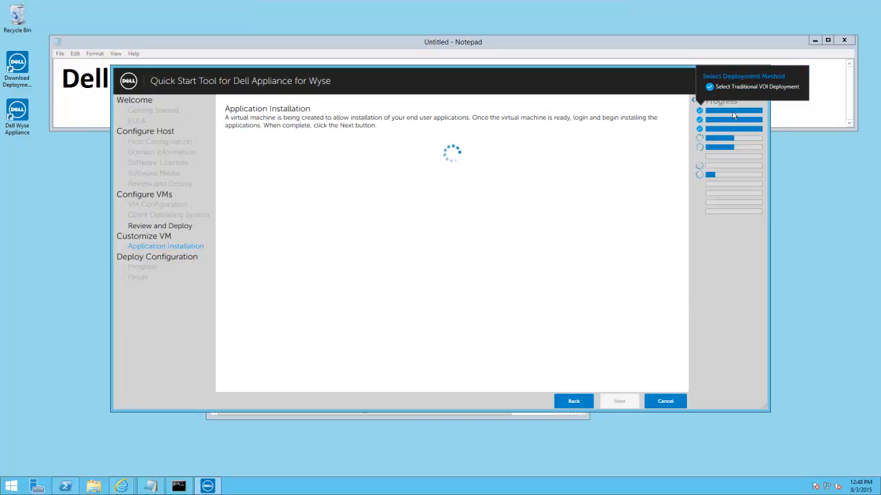
{"action": "mouse_move", "coordinate": [734, 130]}
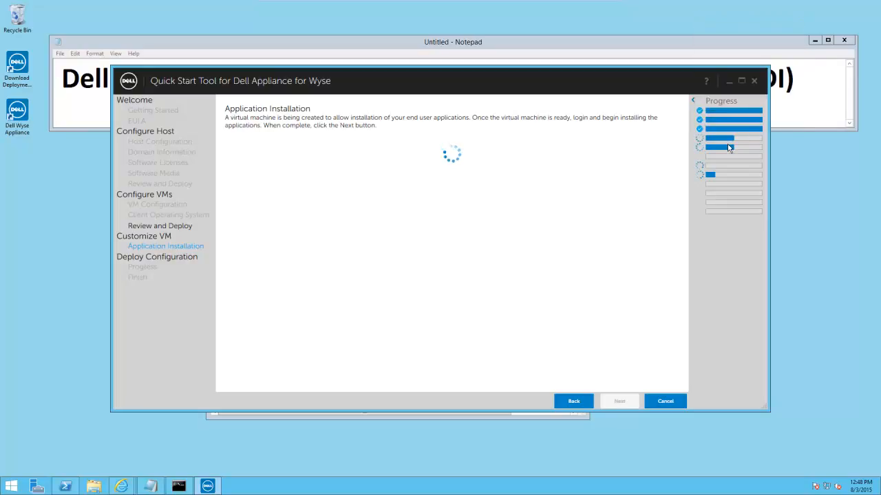
{"action": "mouse_move", "coordinate": [729, 148]}
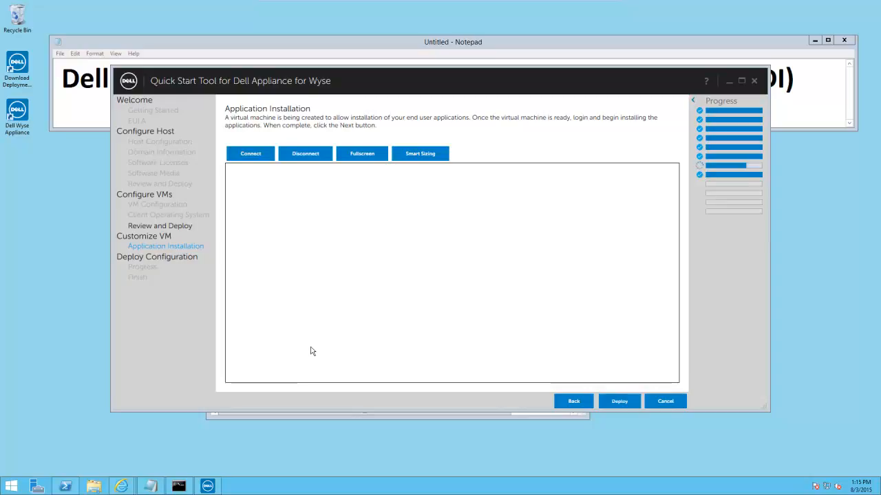
Step: Connect to the created virtual machine and maximize the Quick Start Tool window
{"action": "left_click", "coordinate": [266, 154]}
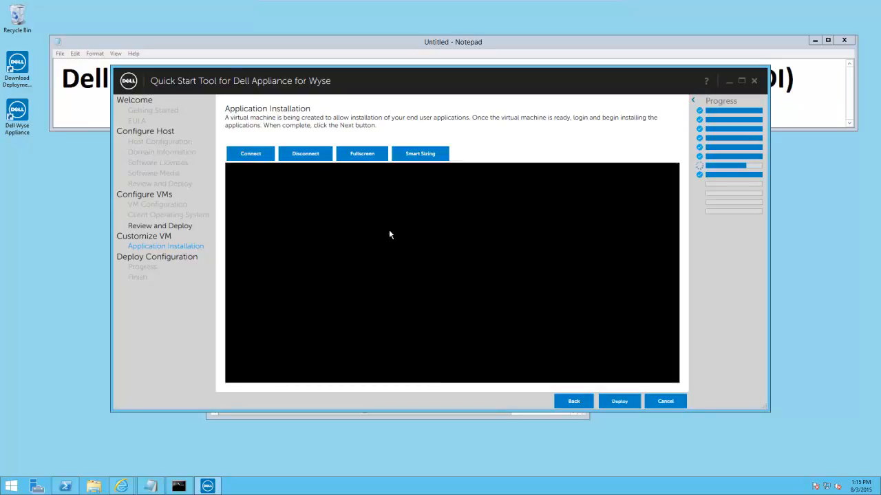
{"action": "left_click", "coordinate": [740, 81]}
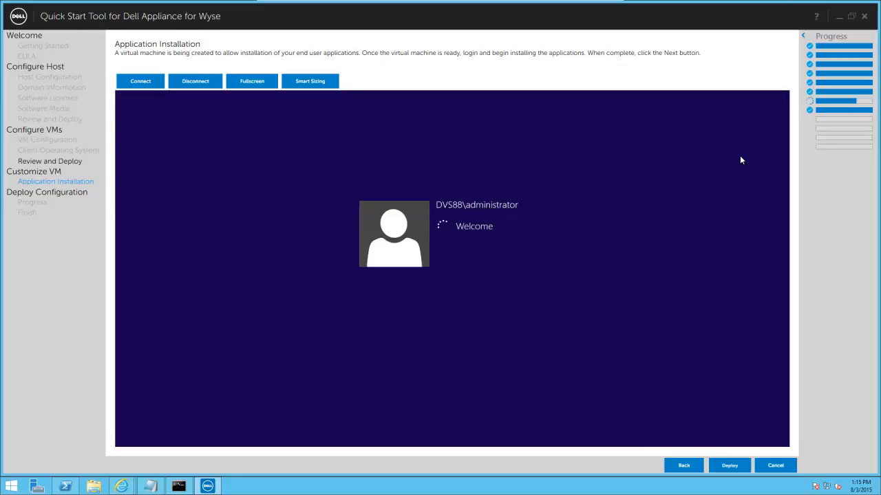
{"action": "mouse_move", "coordinate": [827, 105]}
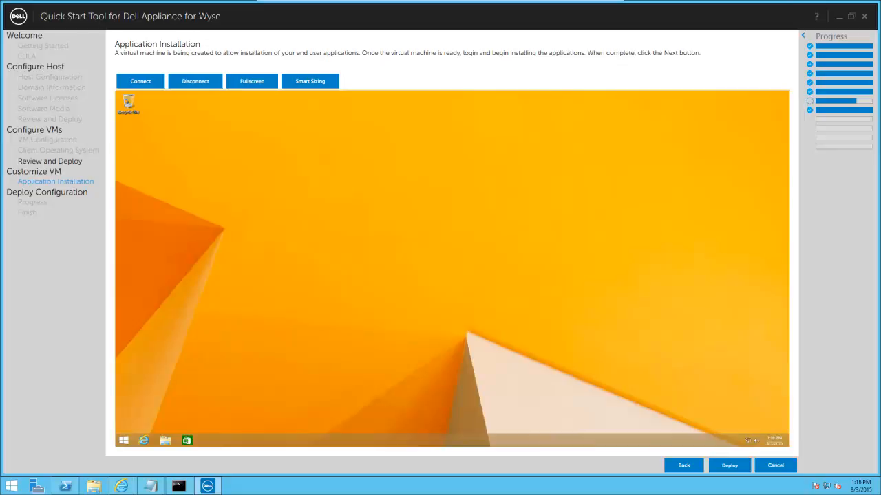
Step: Open Internet Explorer maximized inside the virtual machine and complete its setup without the recommended settings
{"action": "left_click", "coordinate": [145, 441]}
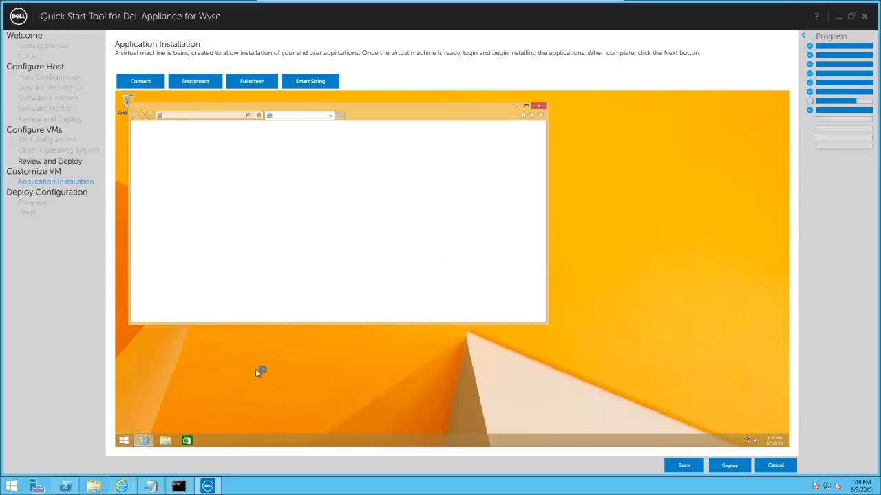
{"action": "left_click", "coordinate": [528, 108]}
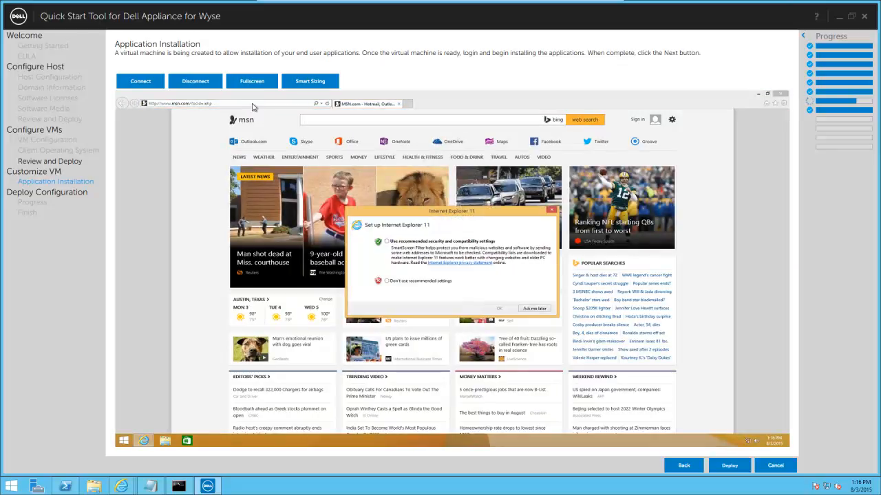
{"action": "left_click", "coordinate": [404, 284]}
{"action": "left_click", "coordinate": [497, 309]}
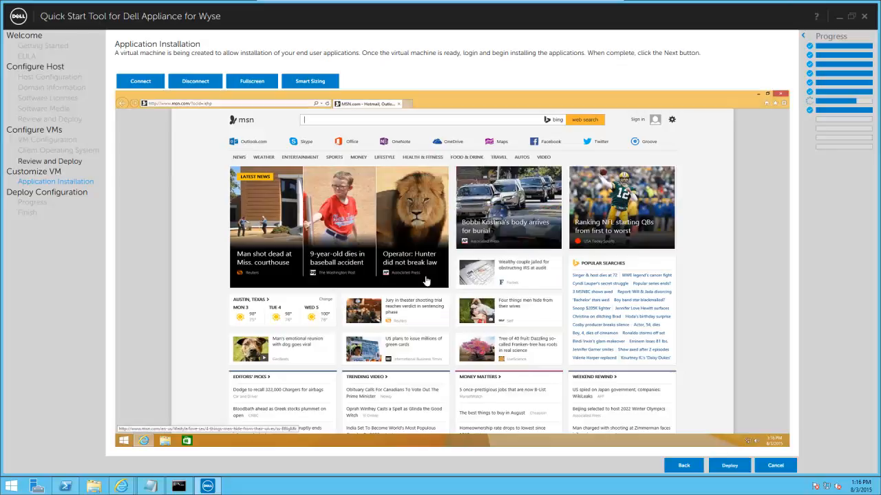
Step: Search the web for "download chrome" and open Google's Chrome Browser page
{"action": "left_click", "coordinate": [218, 104]}
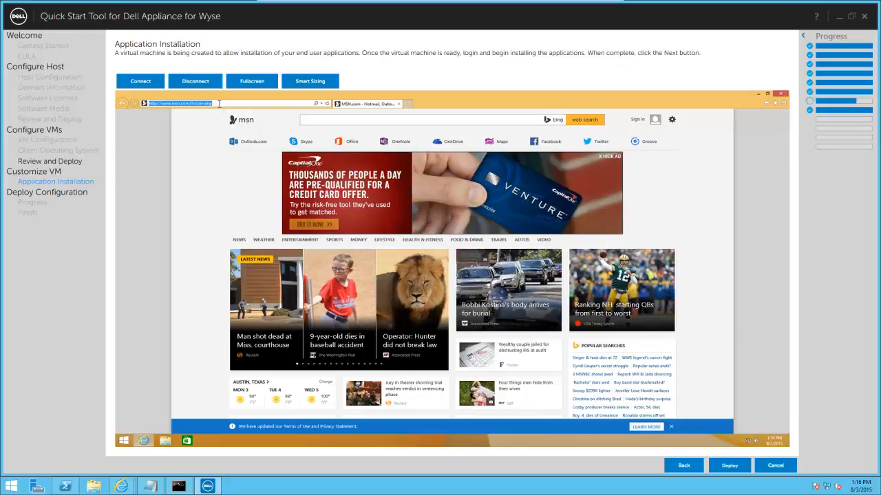
{"action": "type", "text": "downlo"}
{"action": "key", "text": "BackSpace"}
{"action": "key", "text": "BackSpace"}
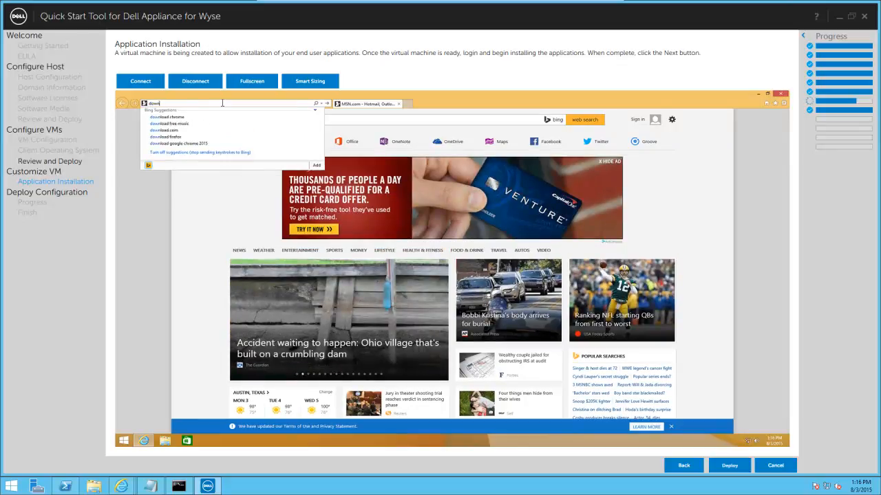
{"action": "left_click", "coordinate": [175, 118]}
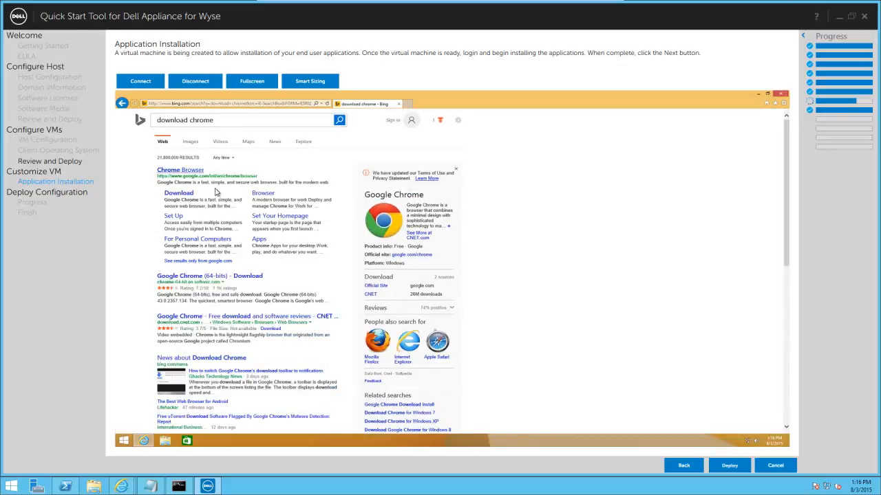
{"action": "left_click", "coordinate": [194, 173]}
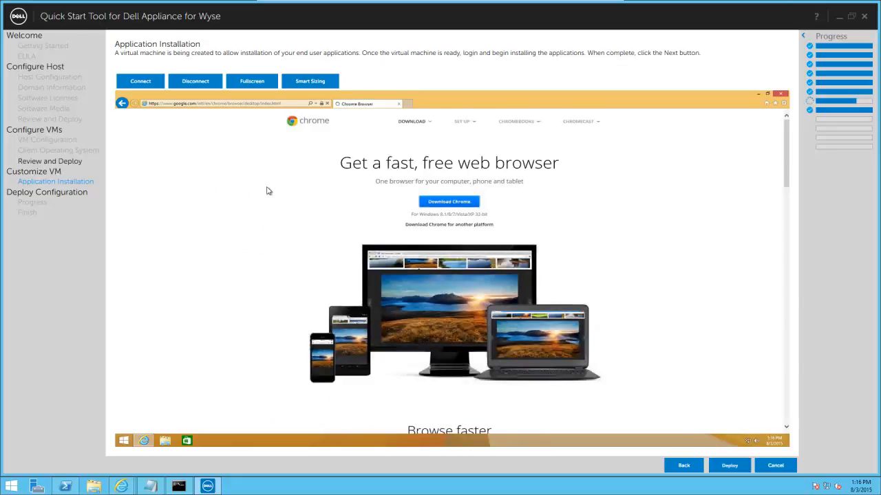
Step: Download Chrome for Windows, accept its terms of service and run ChromeSetup.exe to install it
{"action": "left_click", "coordinate": [439, 202]}
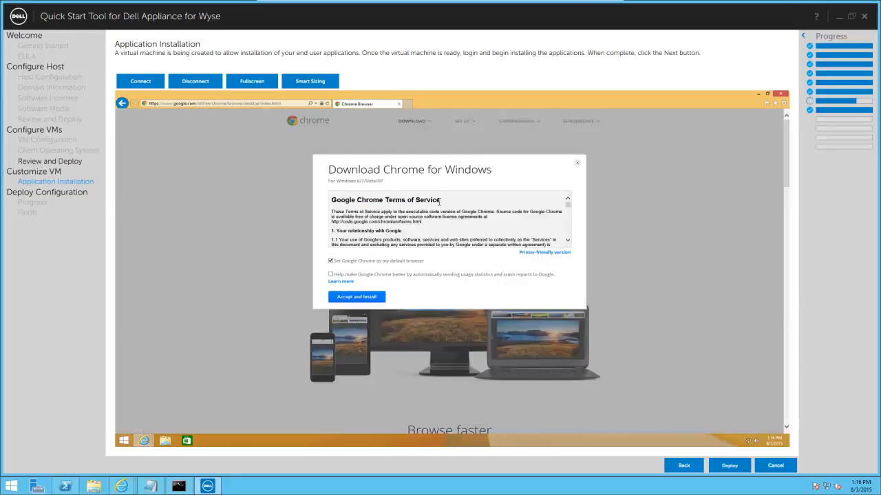
{"action": "left_click", "coordinate": [357, 296]}
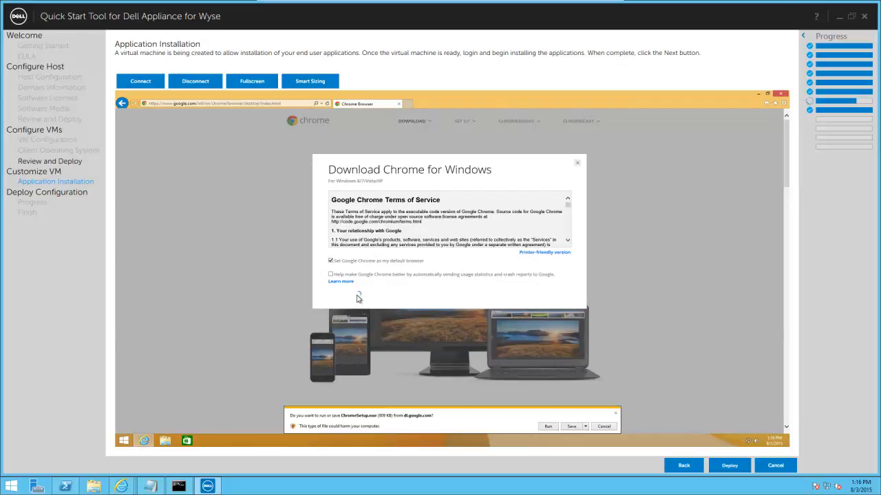
{"action": "left_click", "coordinate": [547, 427]}
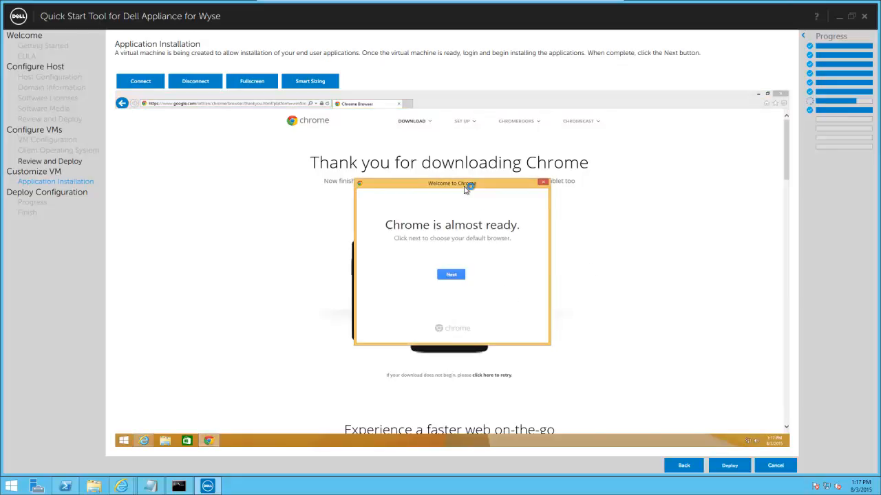
Step: Complete Chrome's welcome setup with Google Chrome as the default browser and close both browser windows in the virtual machine
{"action": "left_click", "coordinate": [452, 276]}
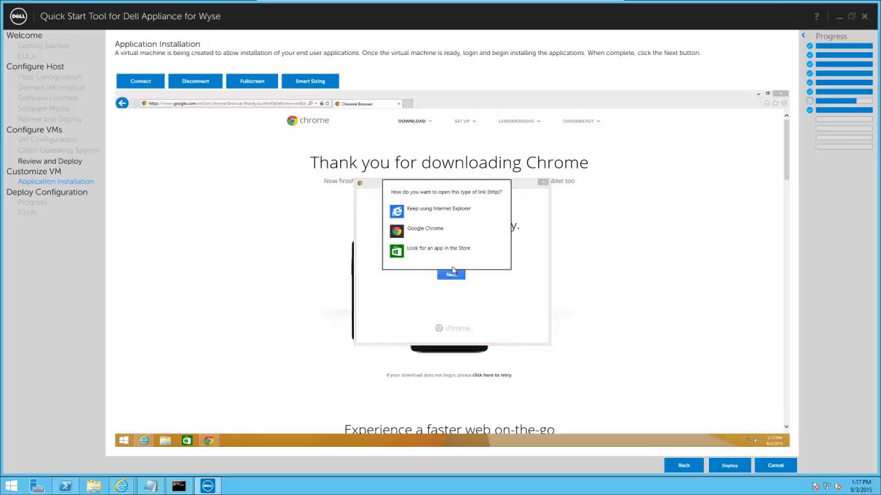
{"action": "left_click", "coordinate": [428, 232]}
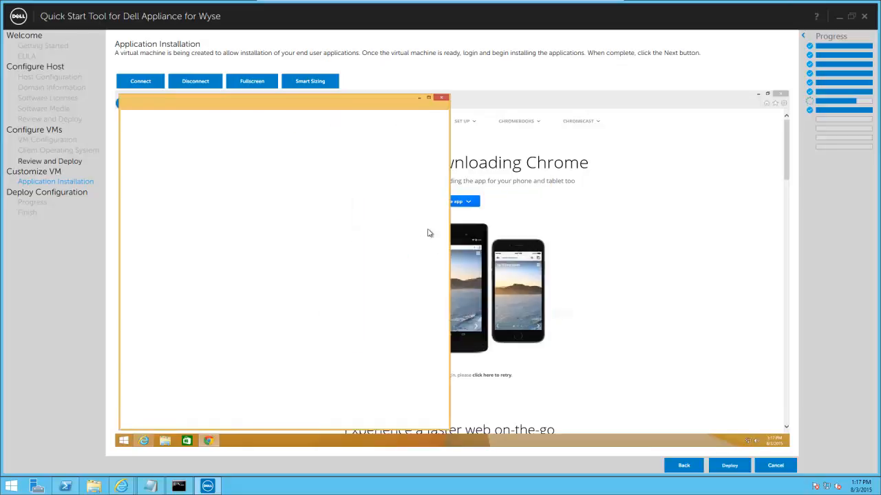
{"action": "left_click", "coordinate": [442, 97]}
{"action": "left_click", "coordinate": [780, 93]}
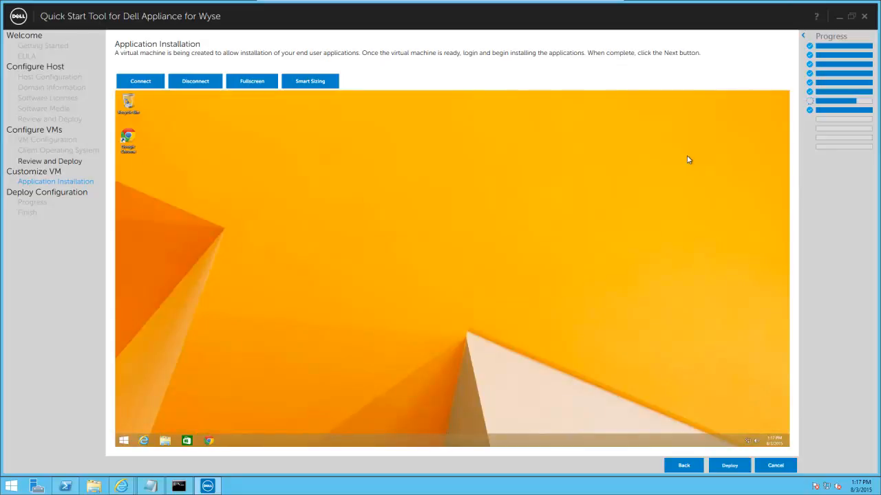
Step: Deploy the customized virtual machine and review the subtasks of Create Management VM and Create SQLServer VM in the deployment progress
{"action": "left_click", "coordinate": [732, 470]}
{"action": "left_click", "coordinate": [732, 470]}
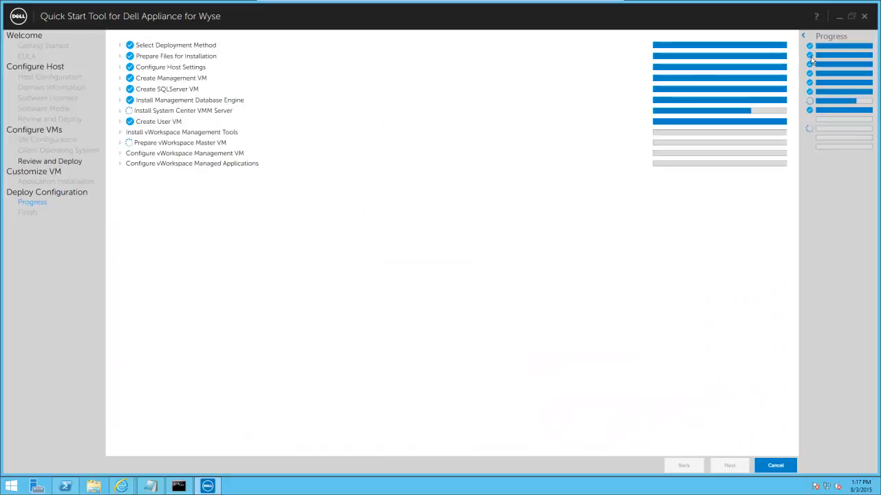
{"action": "left_click", "coordinate": [120, 78]}
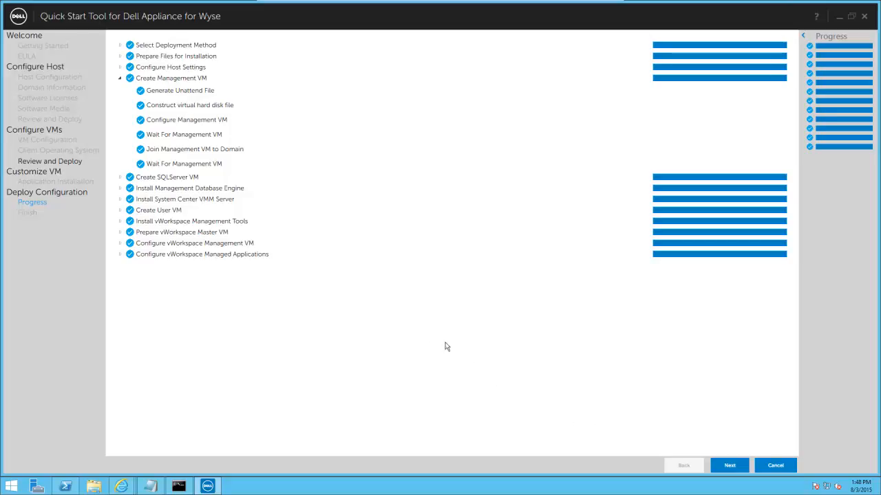
{"action": "left_click", "coordinate": [121, 178]}
{"action": "left_click", "coordinate": [121, 177]}
{"action": "left_click", "coordinate": [120, 78]}
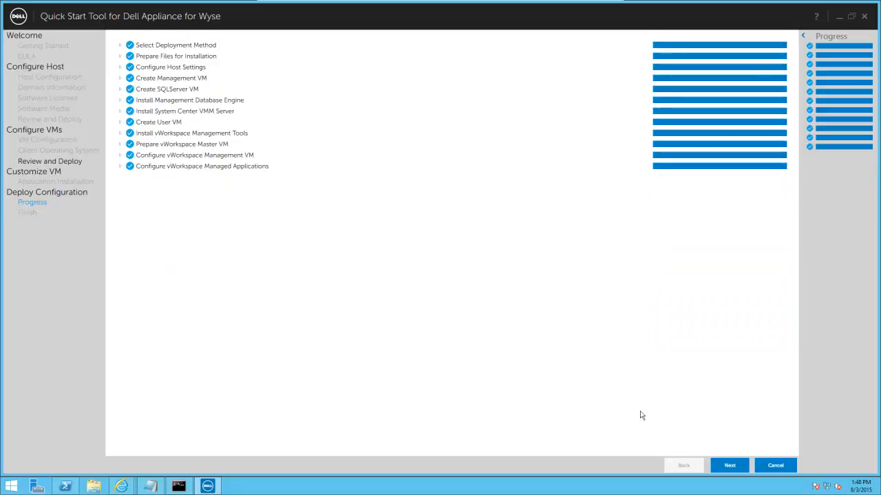
Step: Continue to the Finish page and open the vWorkspace Web Access link, repositioning its browser window
{"action": "left_click", "coordinate": [729, 466]}
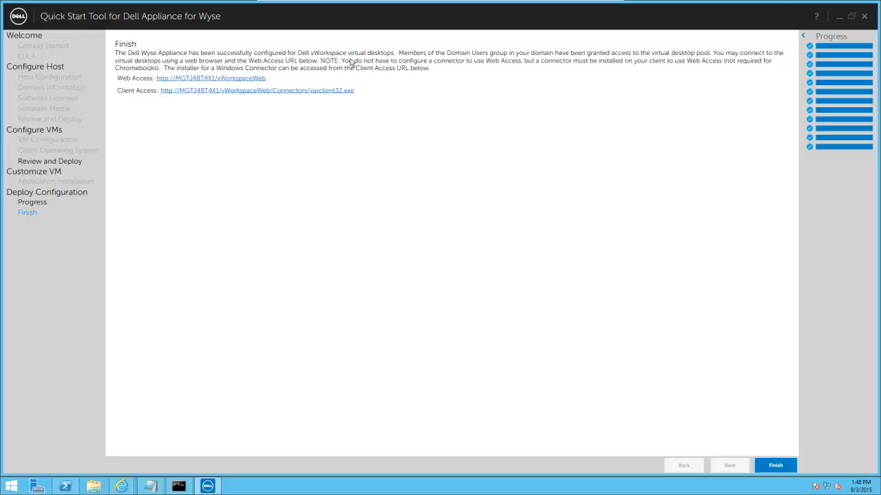
{"action": "left_click", "coordinate": [243, 79]}
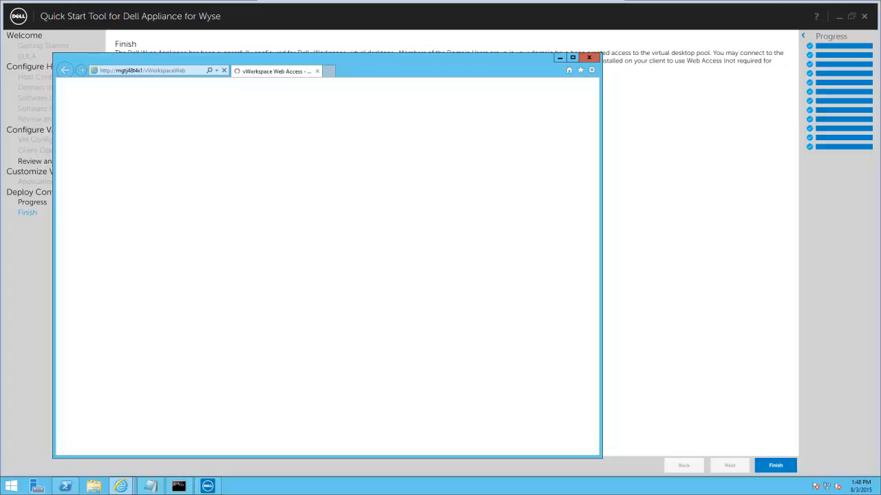
{"action": "left_click_drag", "start_coordinate": [406, 65], "coordinate": [508, 58]}
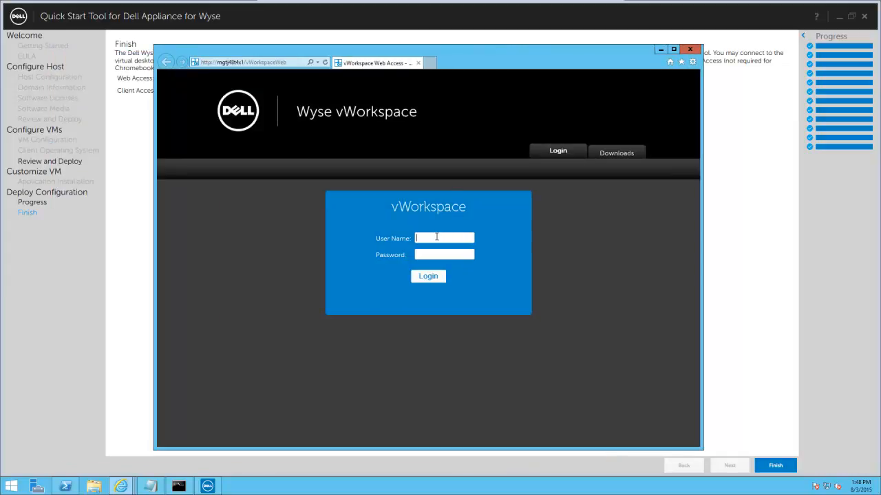
Step: Log in to vWorkspace Web Access with the user name administrator and the account password
{"action": "type", "text": "administrat"}
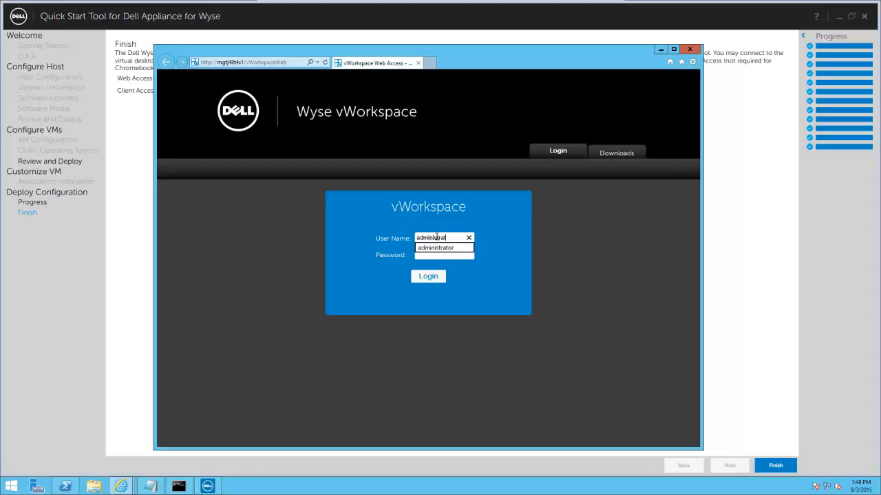
{"action": "key", "text": "Down"}
{"action": "key", "text": "Return"}
{"action": "type", "text": "•••••••"}
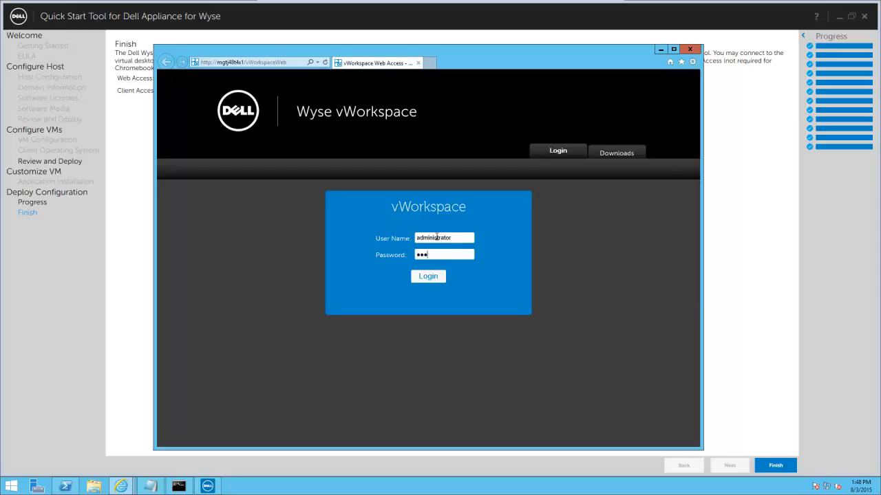
{"action": "key", "text": "Return"}
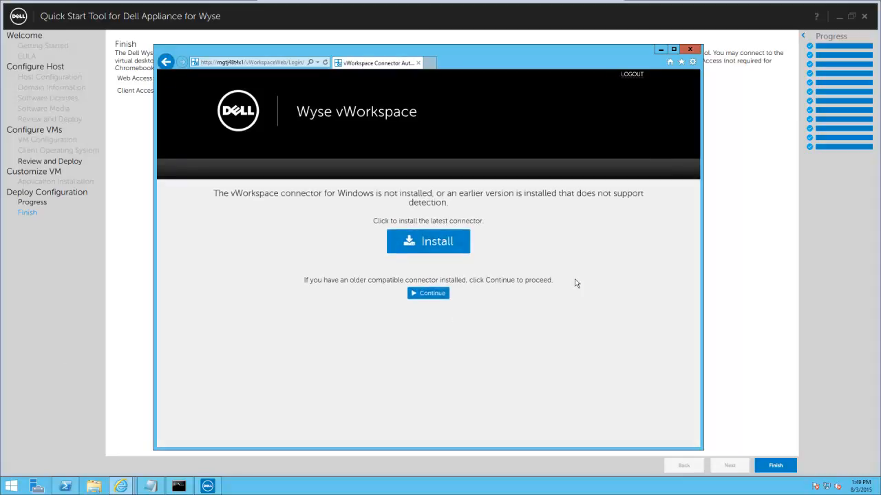
Step: Install the latest vWorkspace Connector for Windows and enable the Quest URL Redirection browser add-on
{"action": "left_click", "coordinate": [438, 245]}
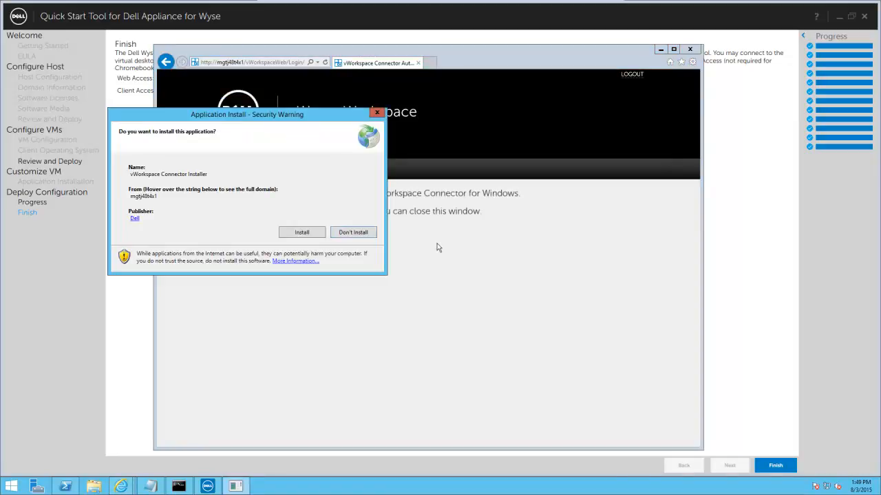
{"action": "left_click", "coordinate": [301, 234]}
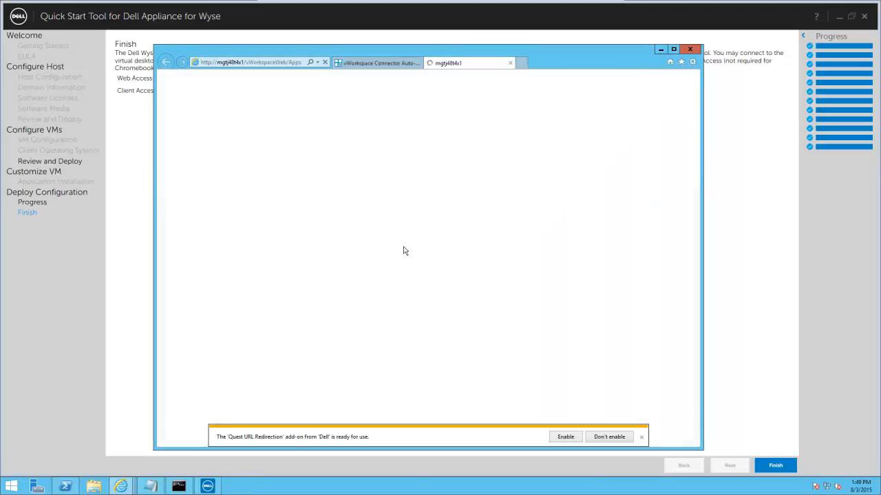
{"action": "left_click", "coordinate": [565, 437]}
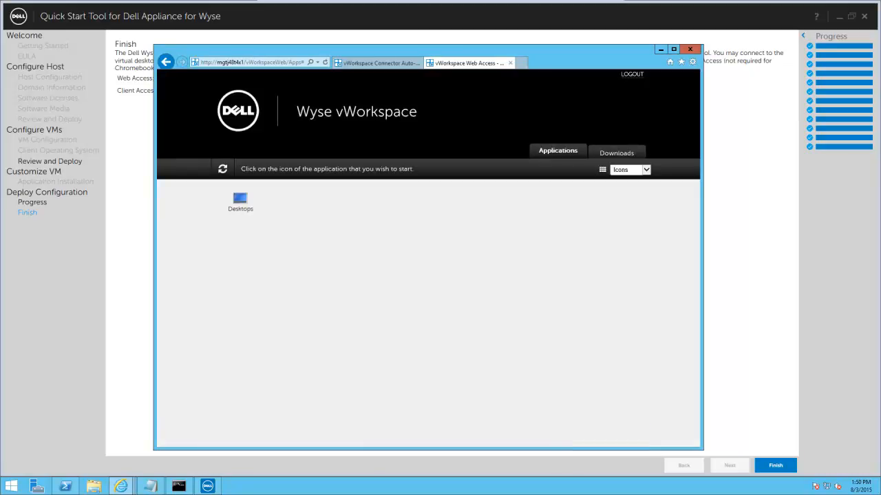
Step: Close the Web Access browser window and finish the Quick Start Tool wizard
{"action": "left_click", "coordinate": [690, 49]}
{"action": "left_click", "coordinate": [776, 466]}
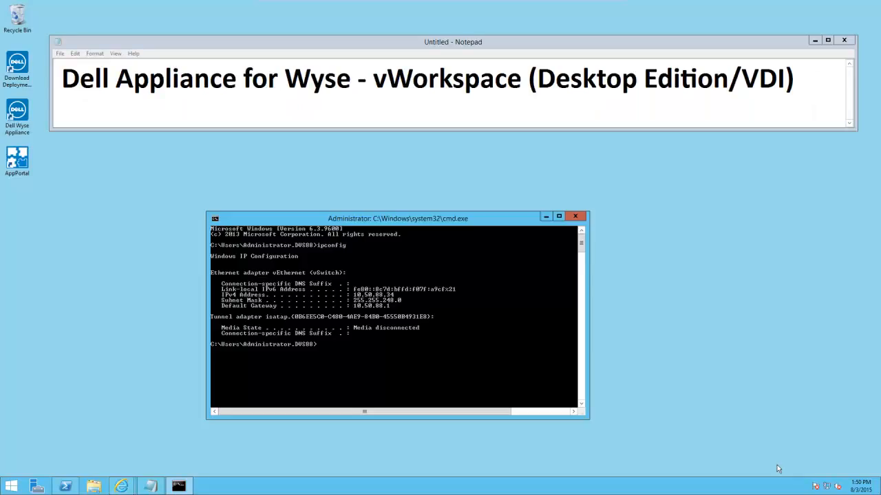